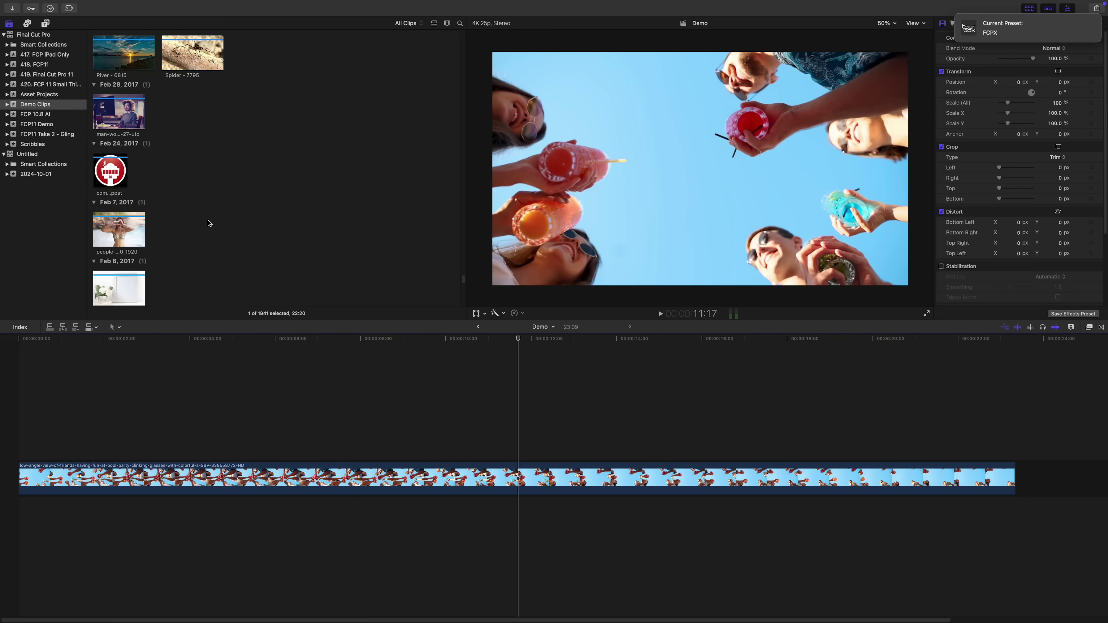
- Open Final Cut Pro Settings on the General pane with Command-comma
key("super+comma")
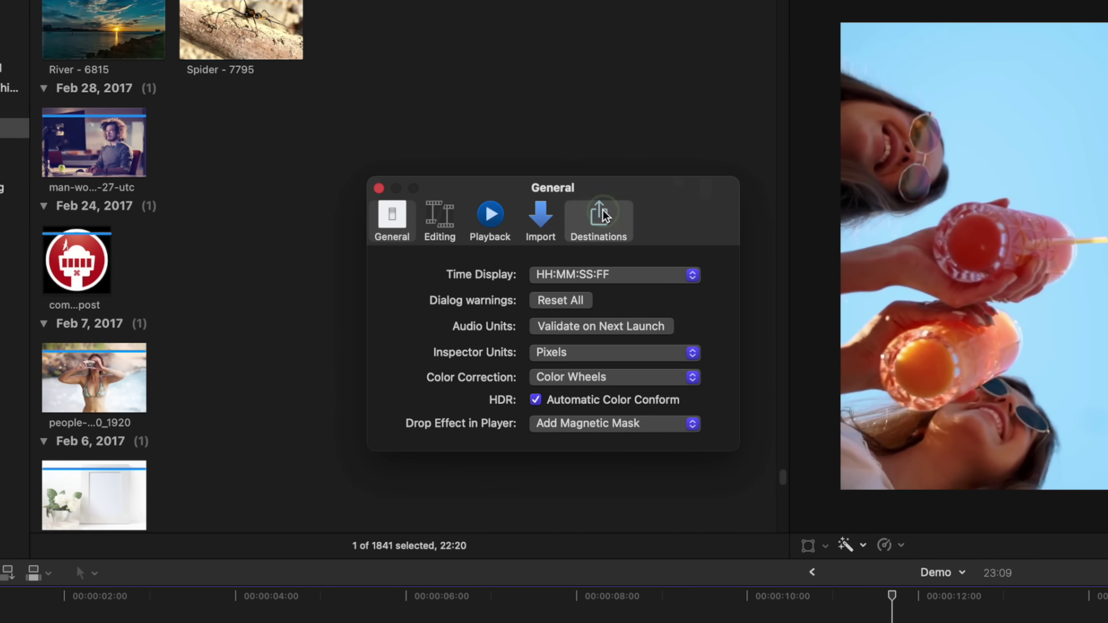
- Add an Export File share destination in the Destinations pane and rename it 'Photos'
left_click(598, 218)
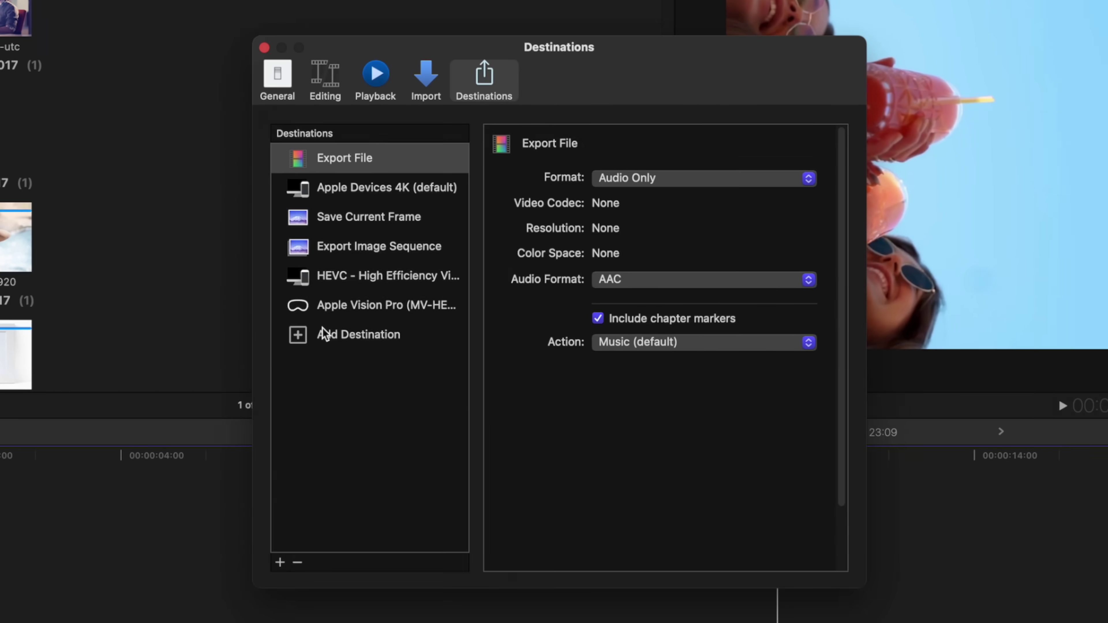
left_click(414, 474)
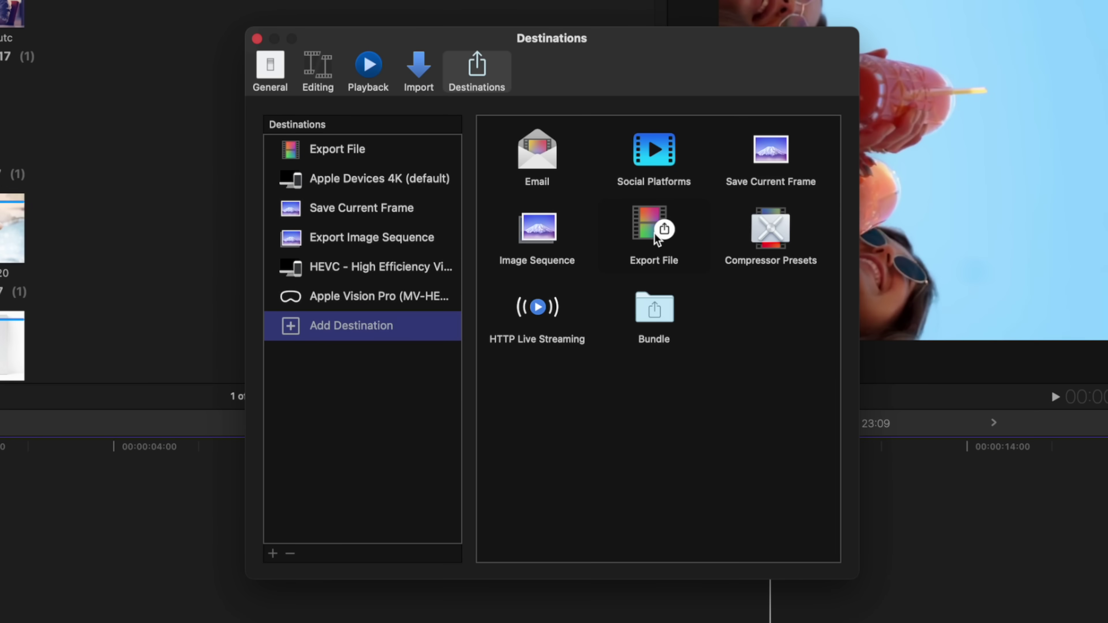
left_click_drag(656, 239, 377, 316)
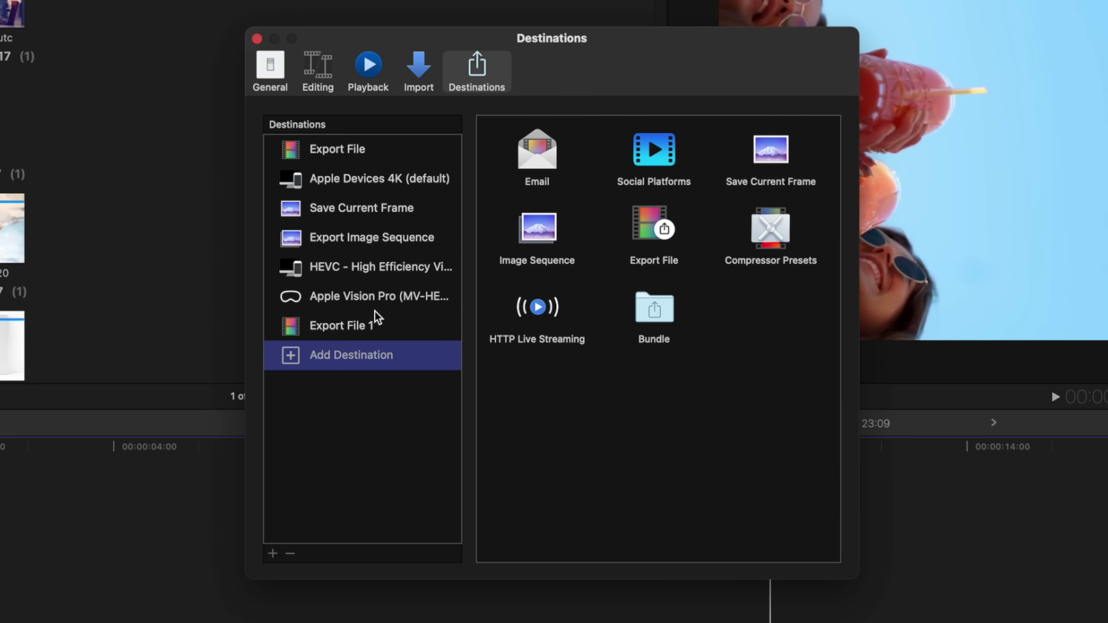
left_click(360, 331)
left_click(358, 328)
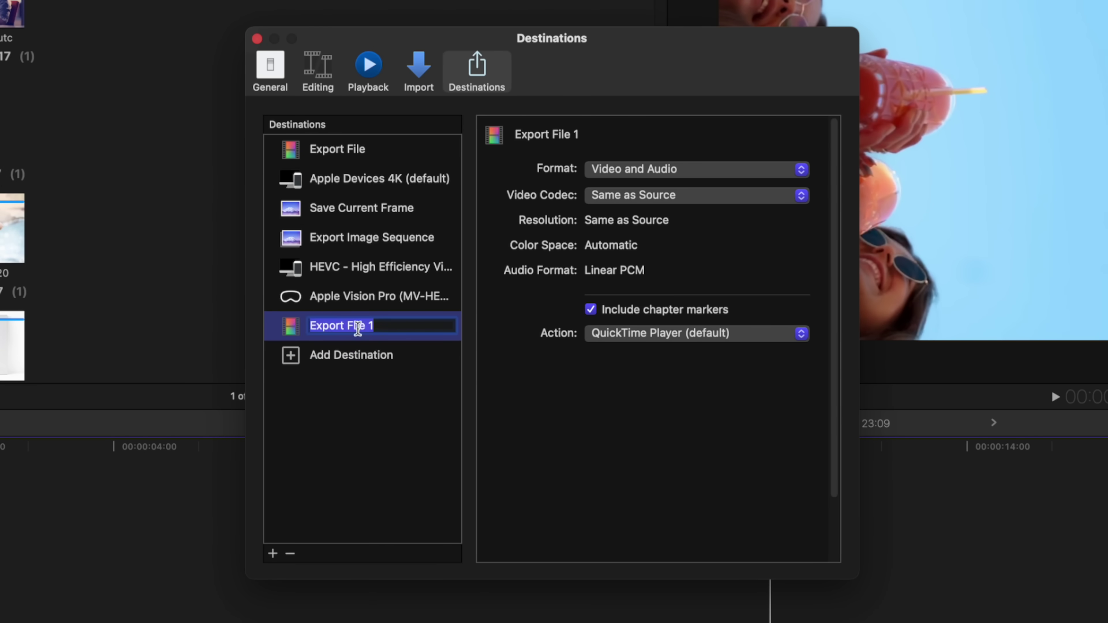
type("Photos")
key("Return")
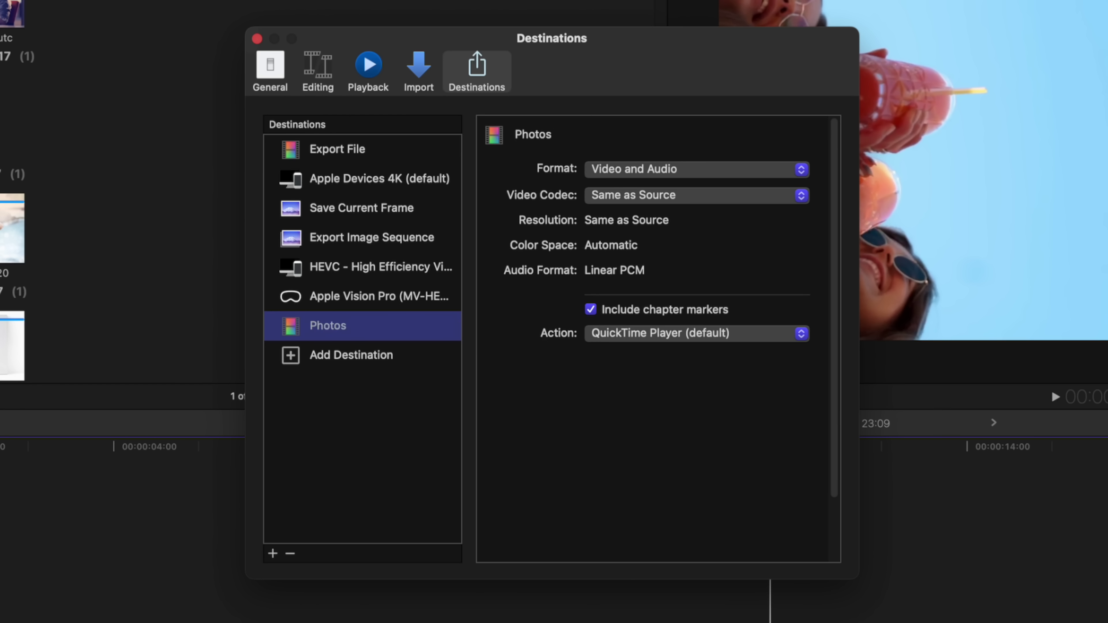
- Set the Photos destination to Computer, HEVC 8-bit, 4096 x 2160, Add to Photos, then close Settings
left_click(801, 170)
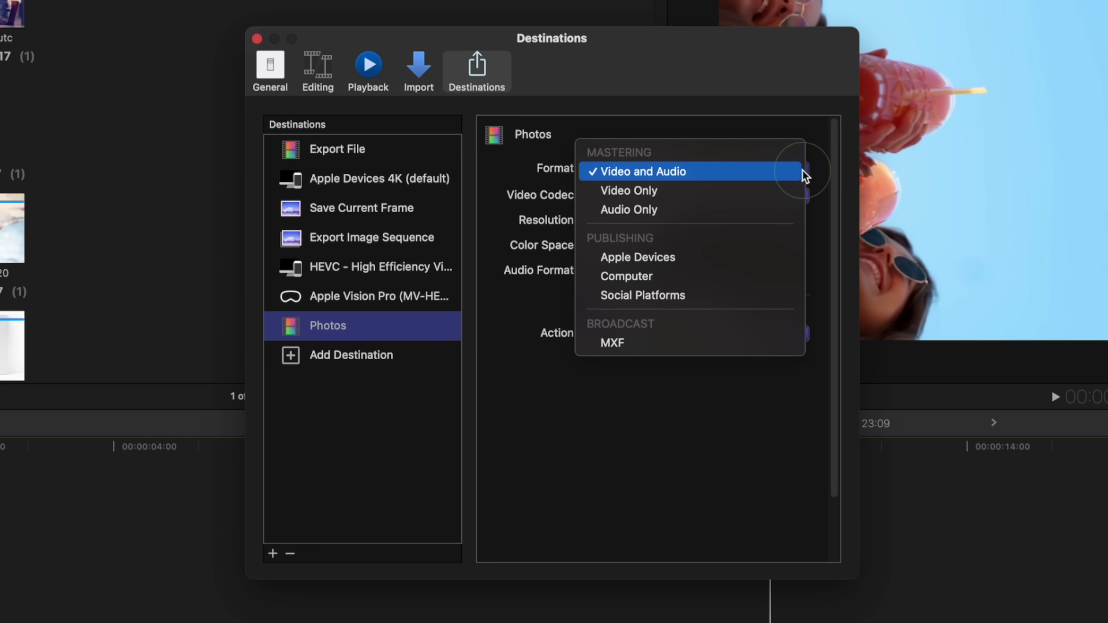
left_click(702, 278)
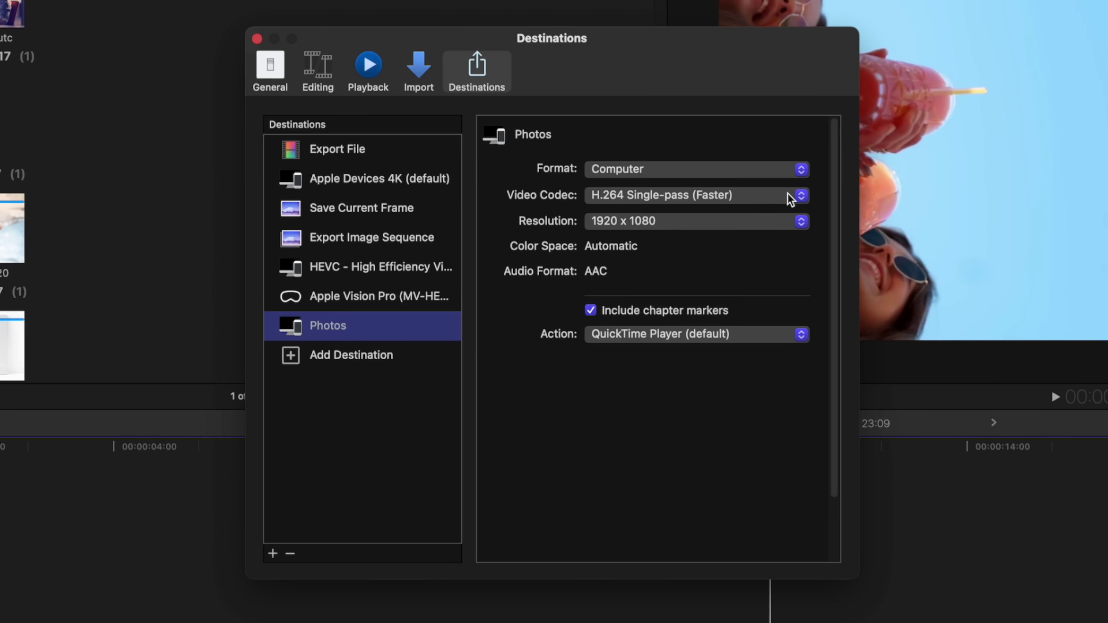
left_click(800, 195)
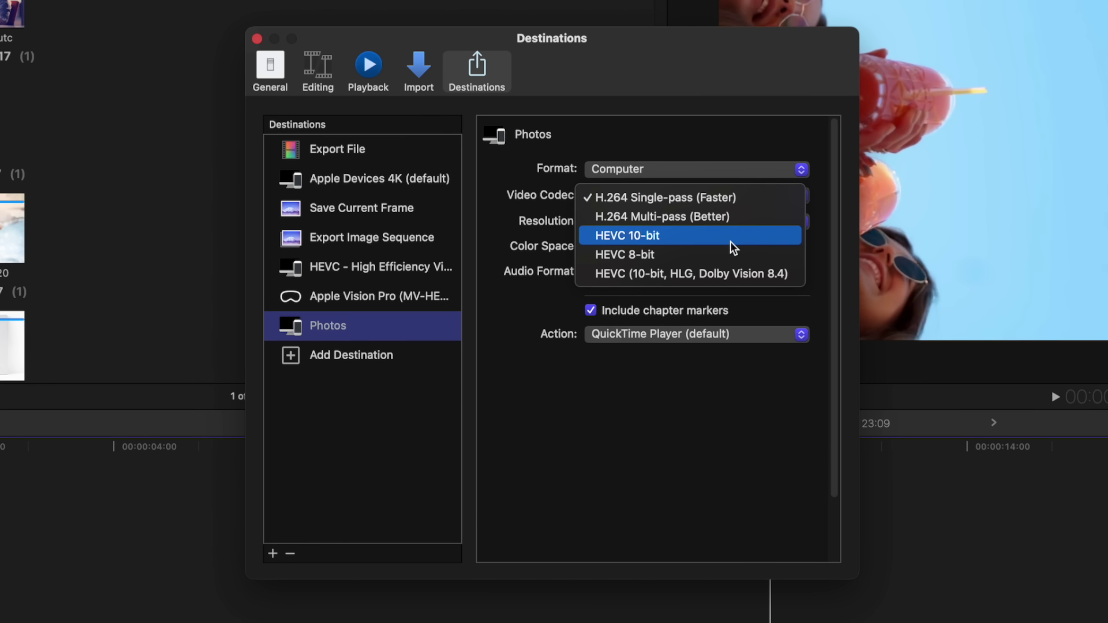
left_click(725, 255)
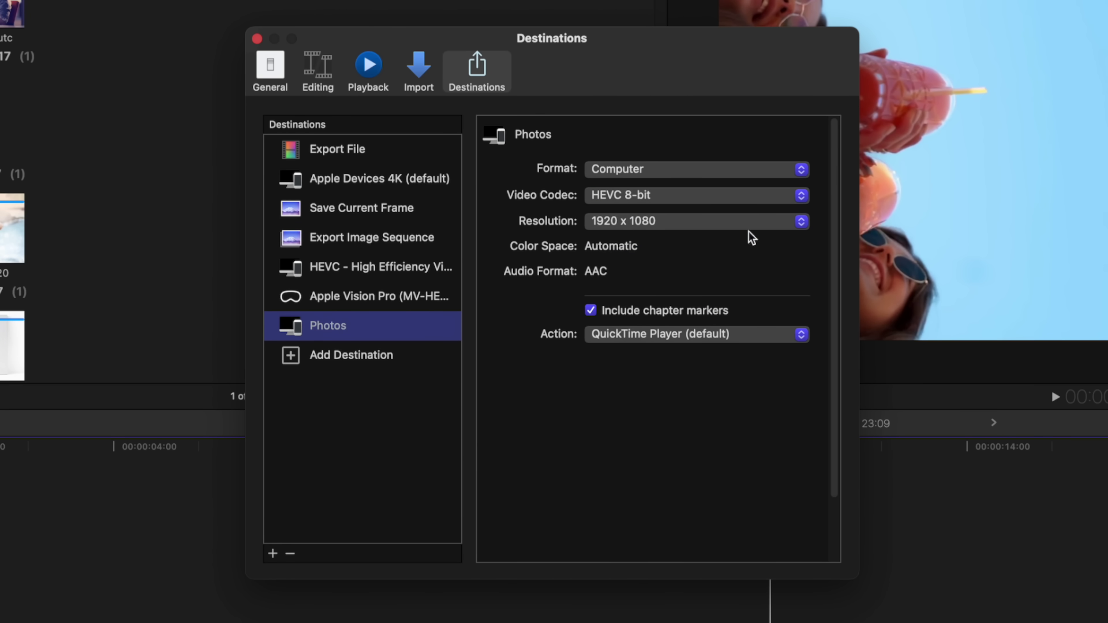
left_click(798, 221)
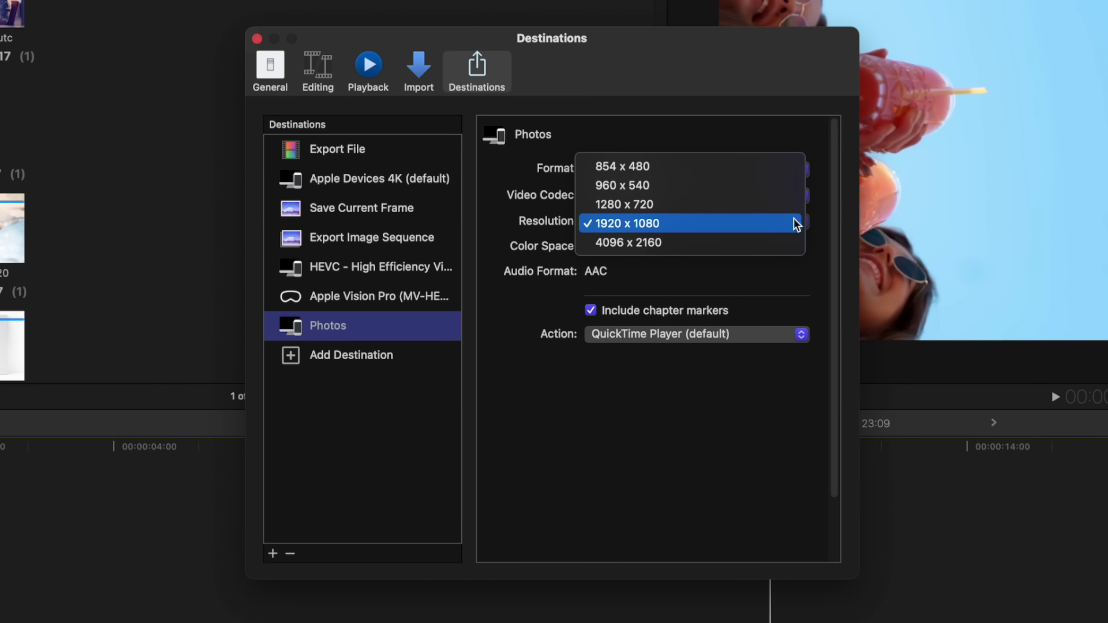
left_click(754, 241)
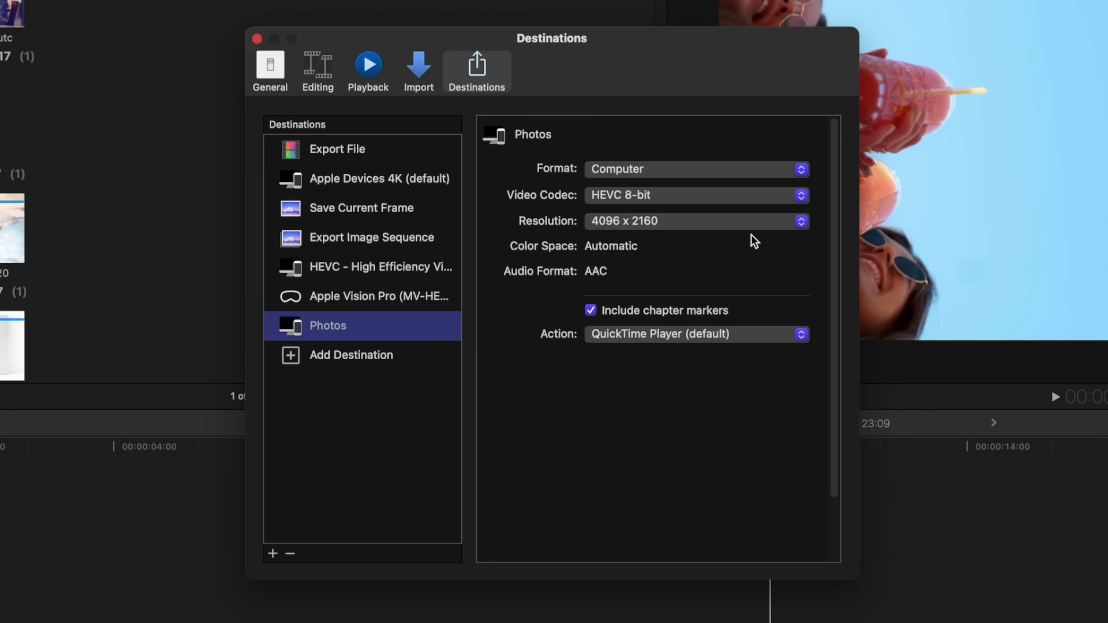
left_click(801, 334)
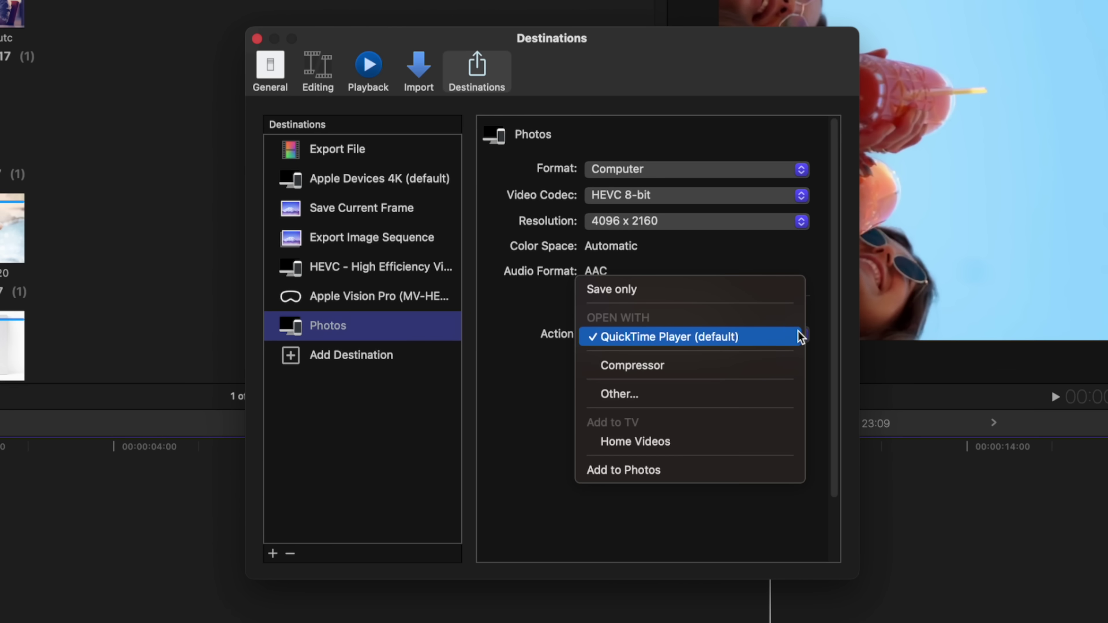
left_click(741, 469)
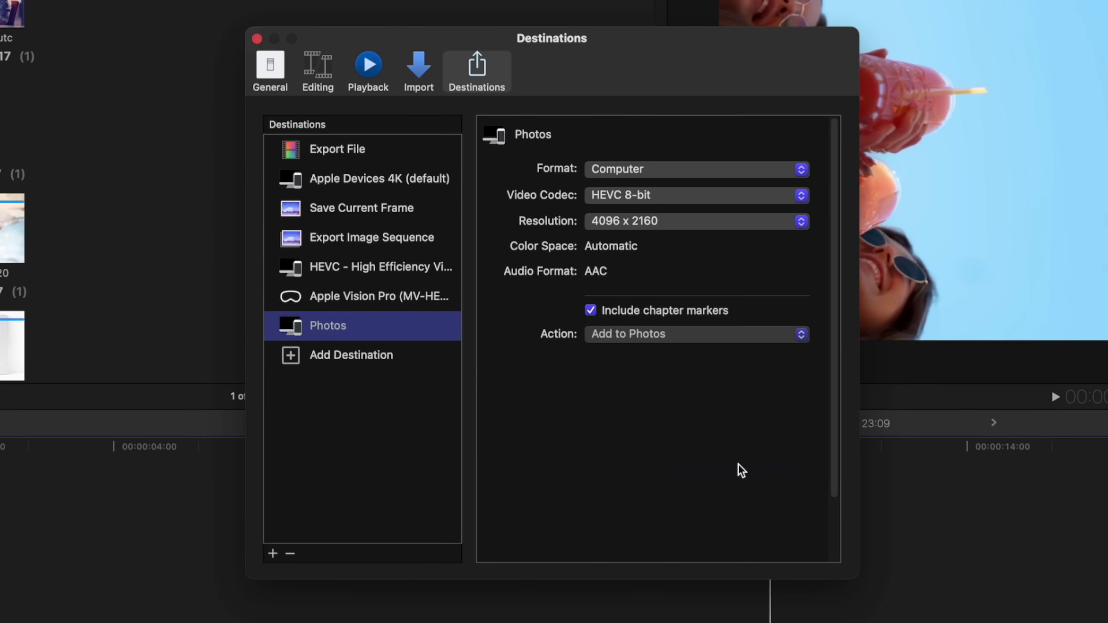
left_click(257, 38)
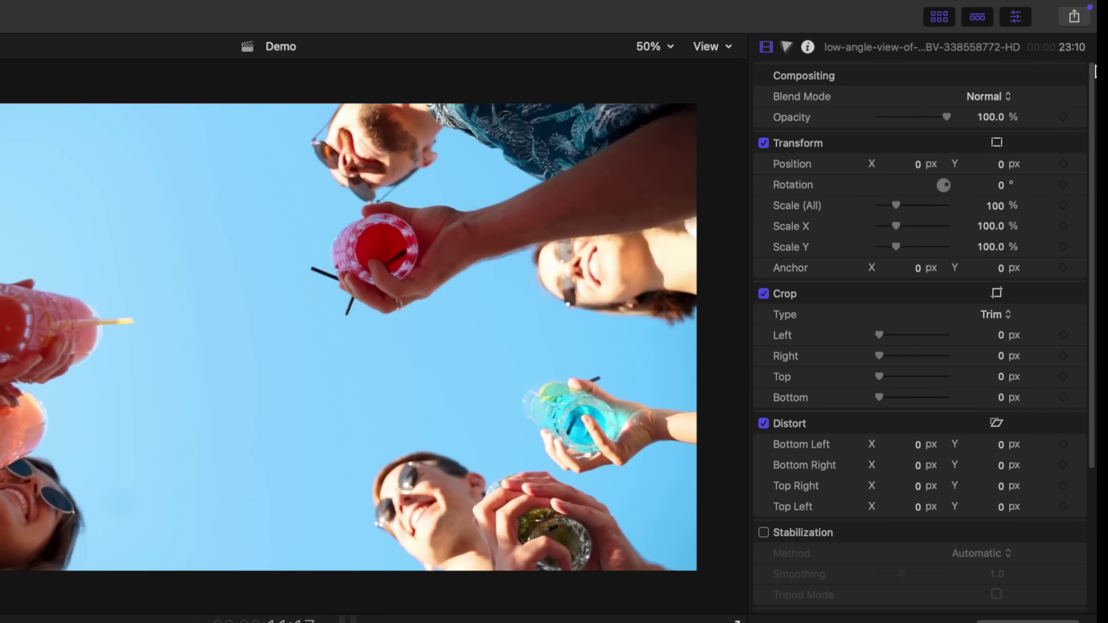
- Share the Demo project through the new Photos destination
left_click(1073, 19)
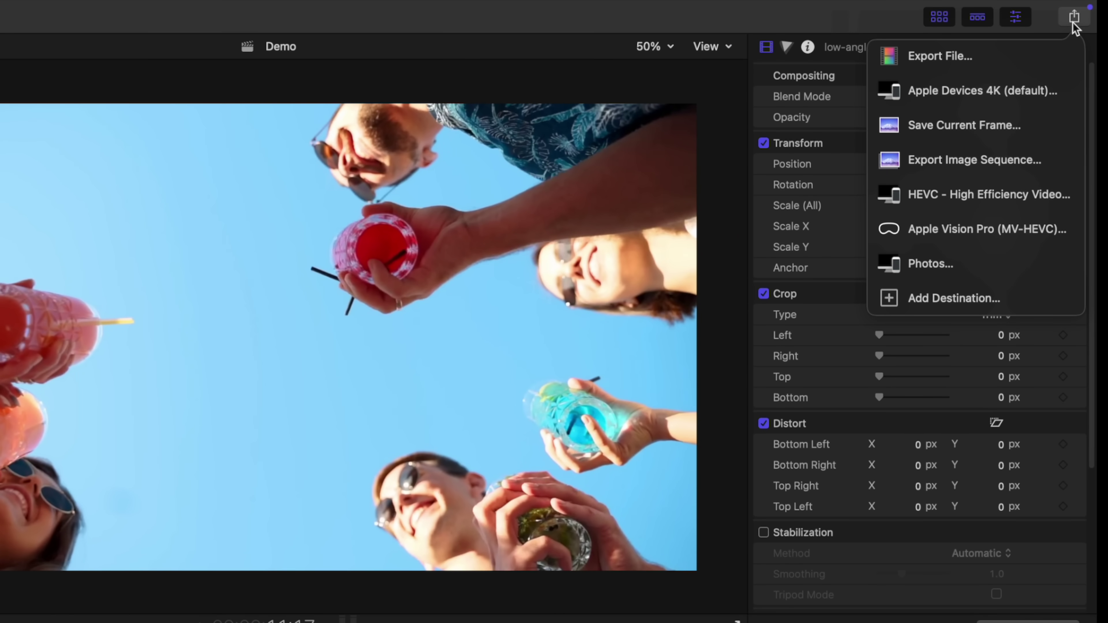
left_click(956, 271)
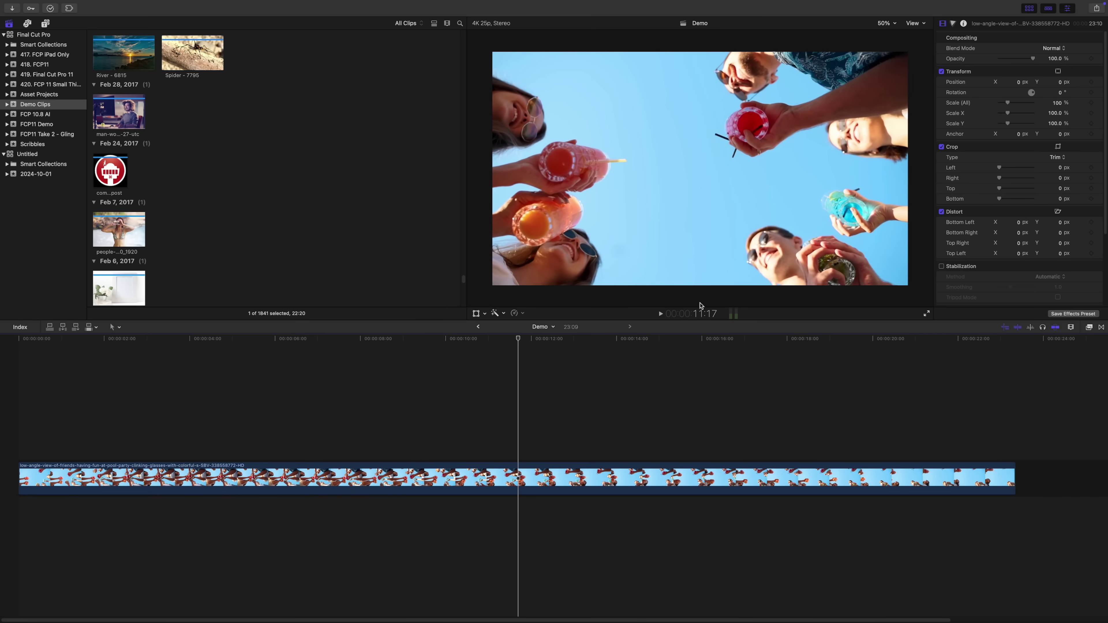
- Switch to the Photos library and play the exported 23-second Demo video
key("ctrl+Right")
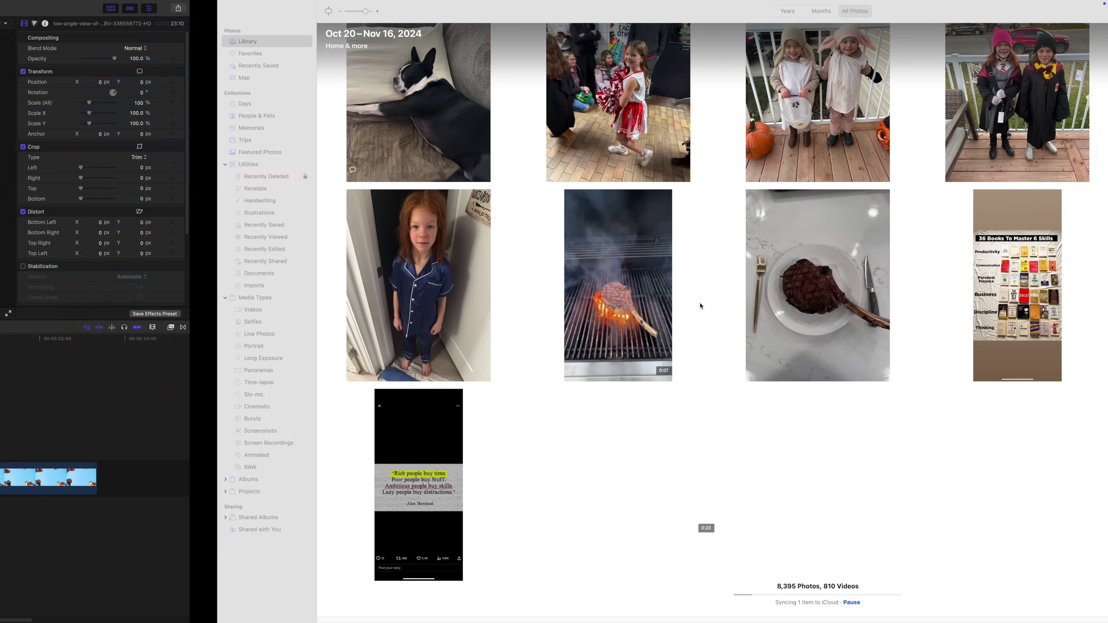
double_click(384, 515)
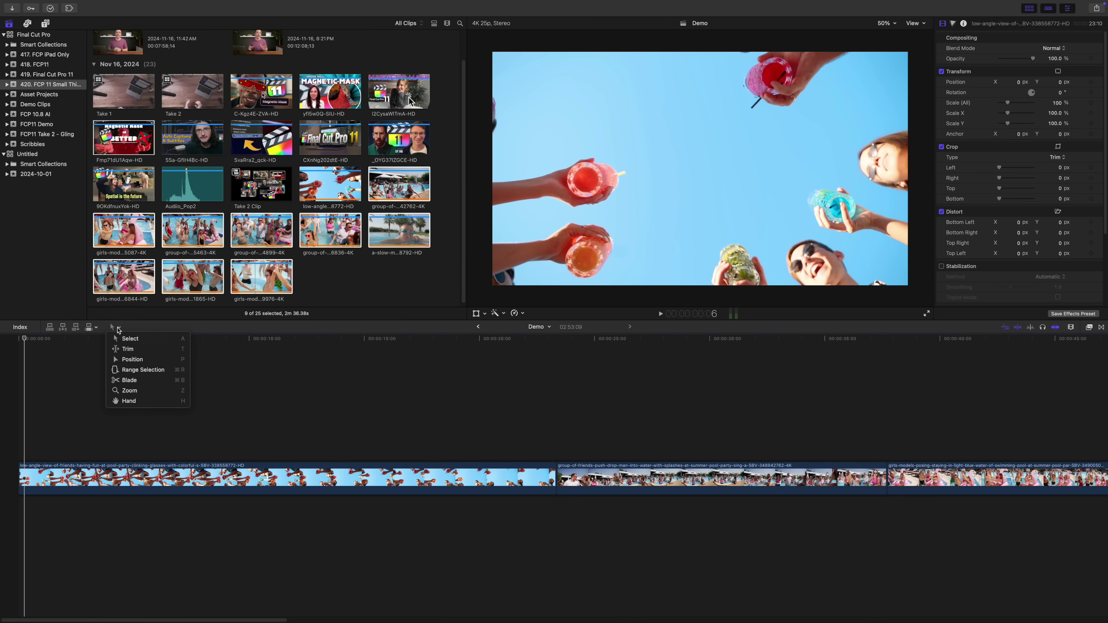
- Mark an 11-second range over the first timeline clip and share only that range to Photos
left_click(133, 369)
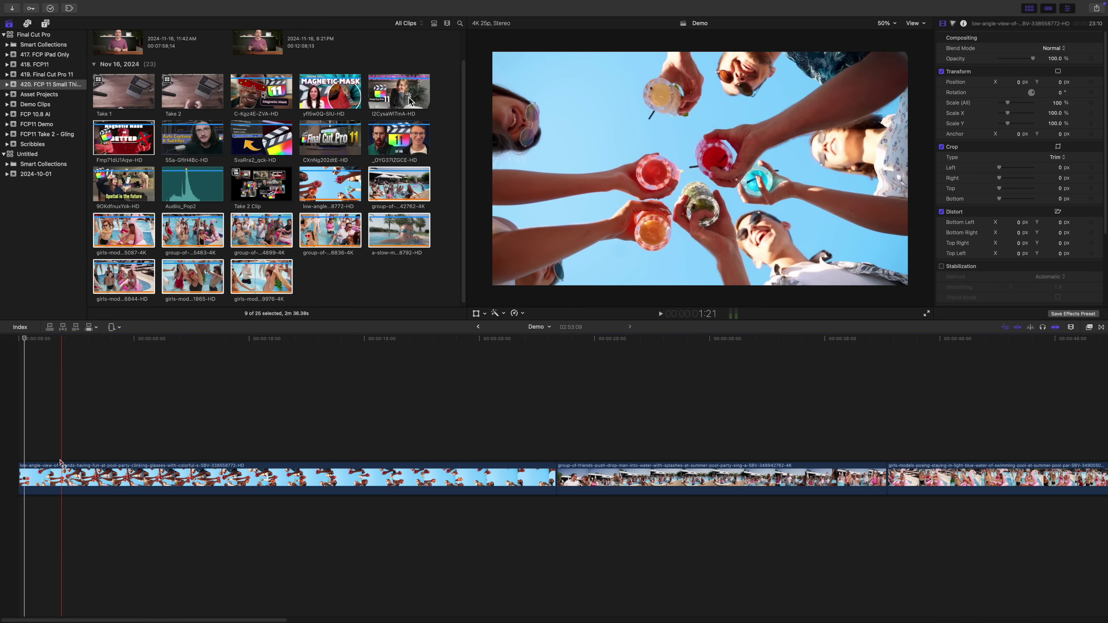
left_click_drag(45, 477, 313, 480)
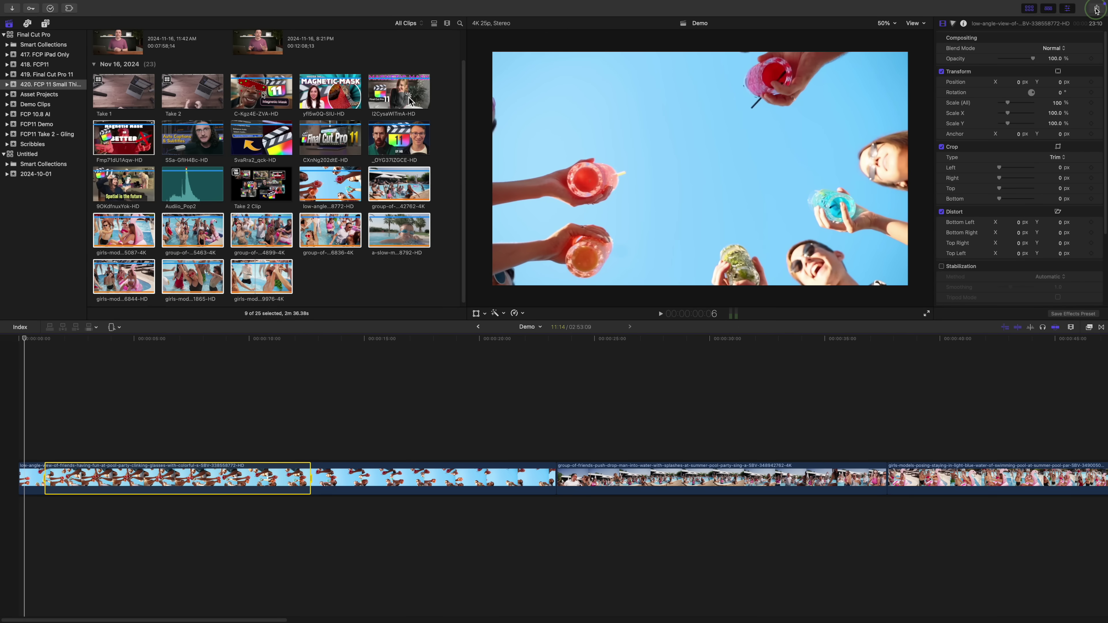
left_click(1096, 9)
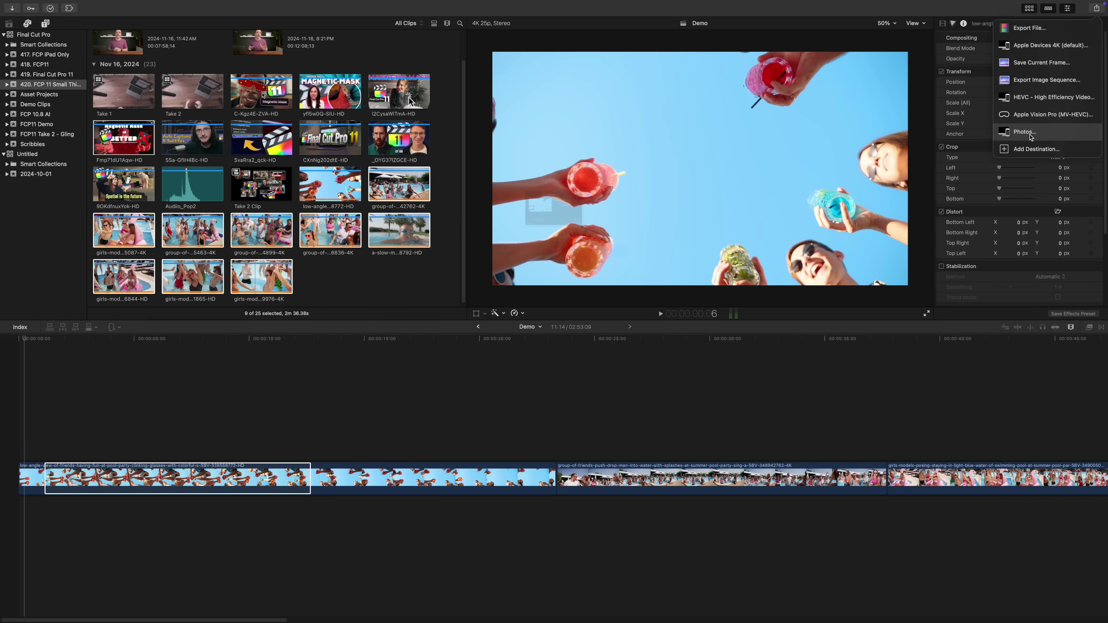
left_click(1024, 132)
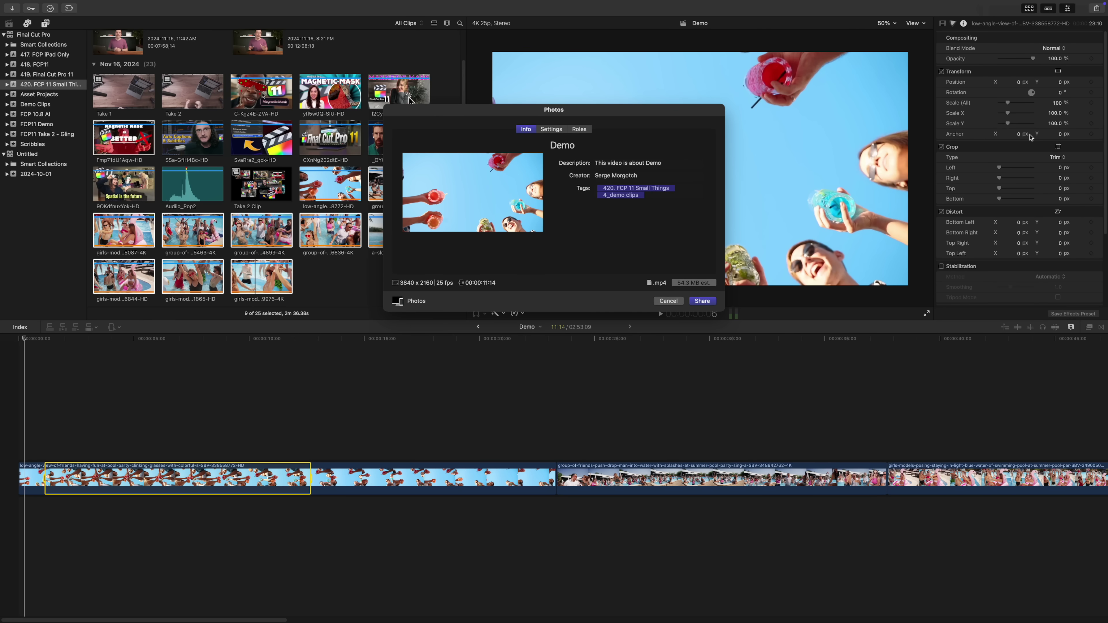
left_click(694, 304)
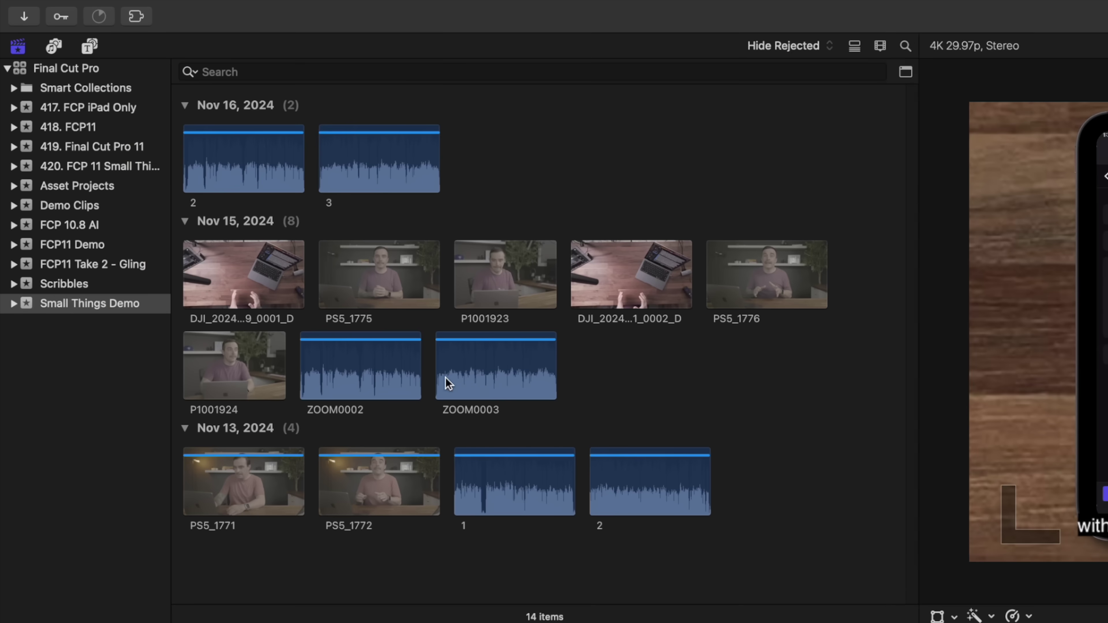
- Hide the ZOOM0003 clip from the browser
left_click(236, 187)
right_click(236, 190)
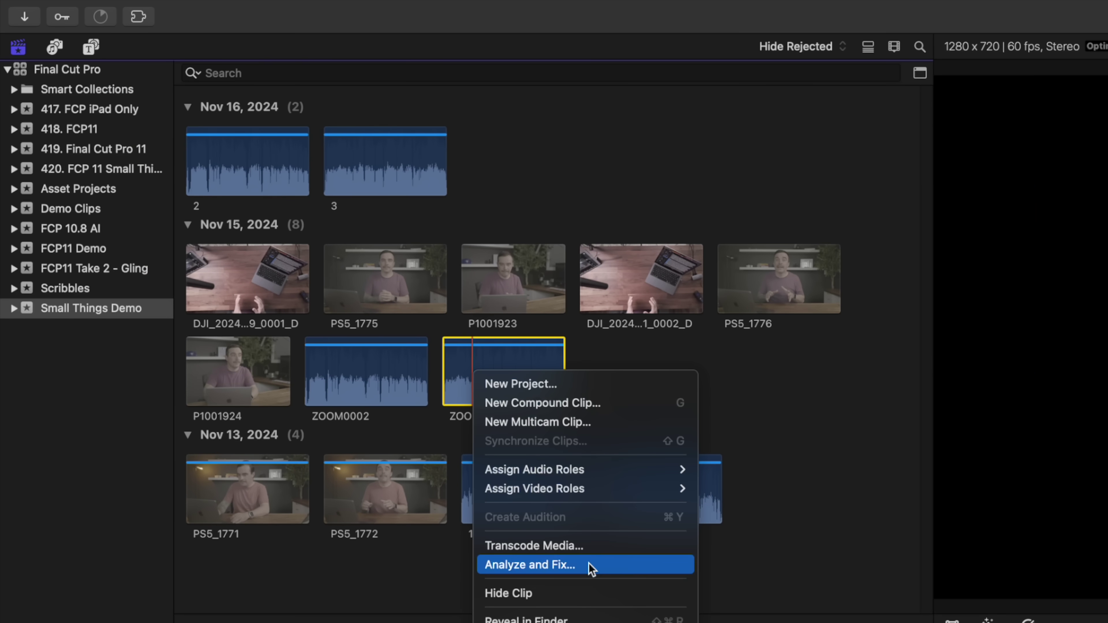
left_click(594, 593)
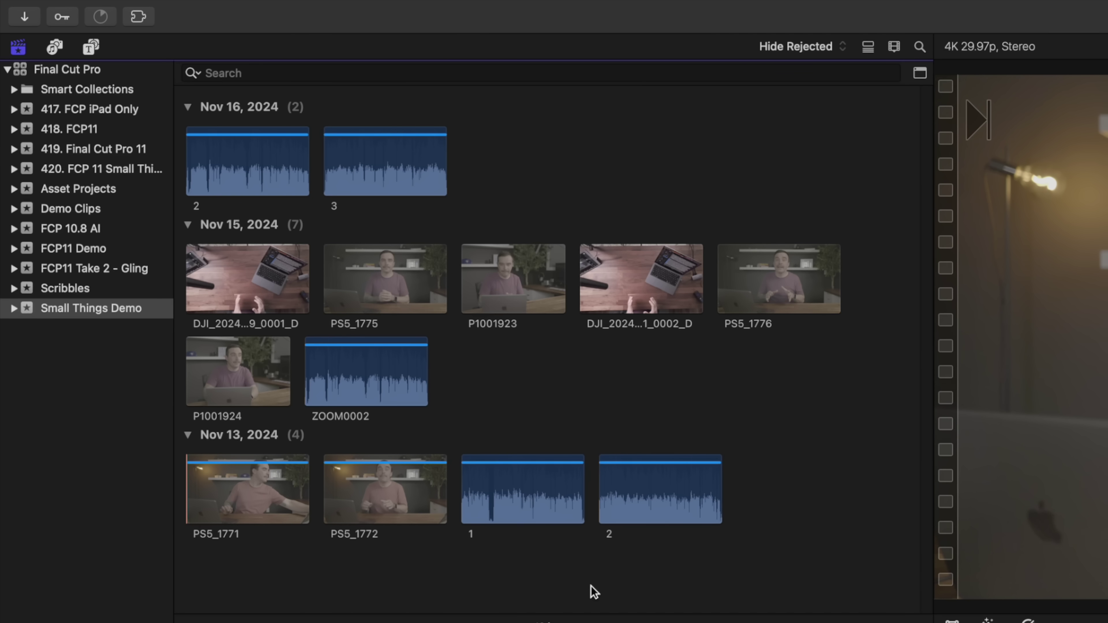
- Turn Show Hidden Clips on and back off in the clip appearance options
left_click(895, 47)
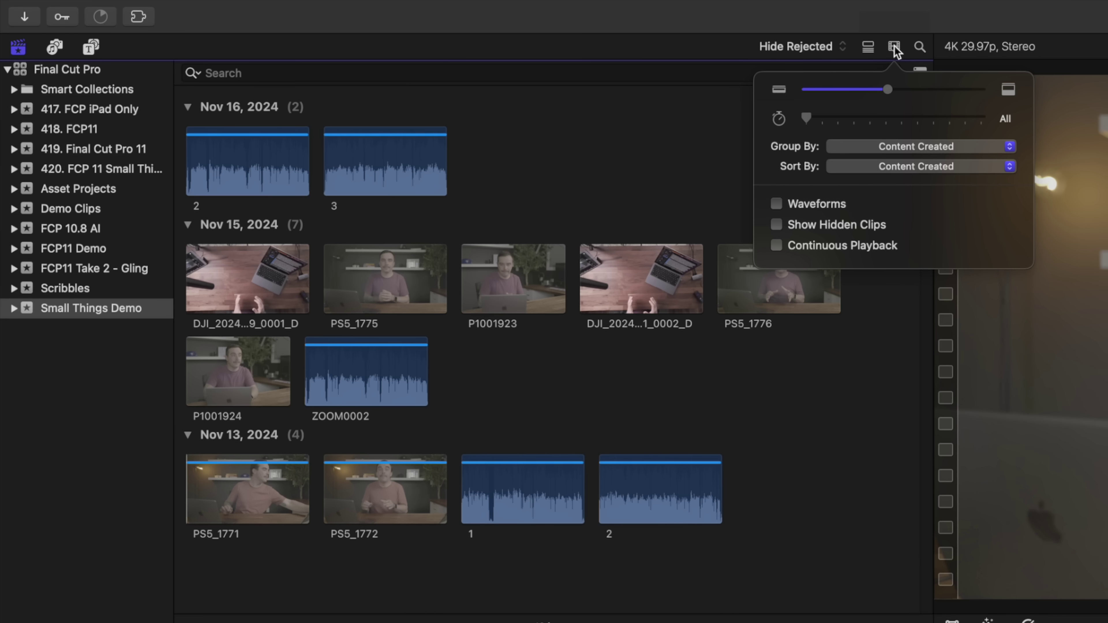
left_click(777, 225)
left_click(776, 225)
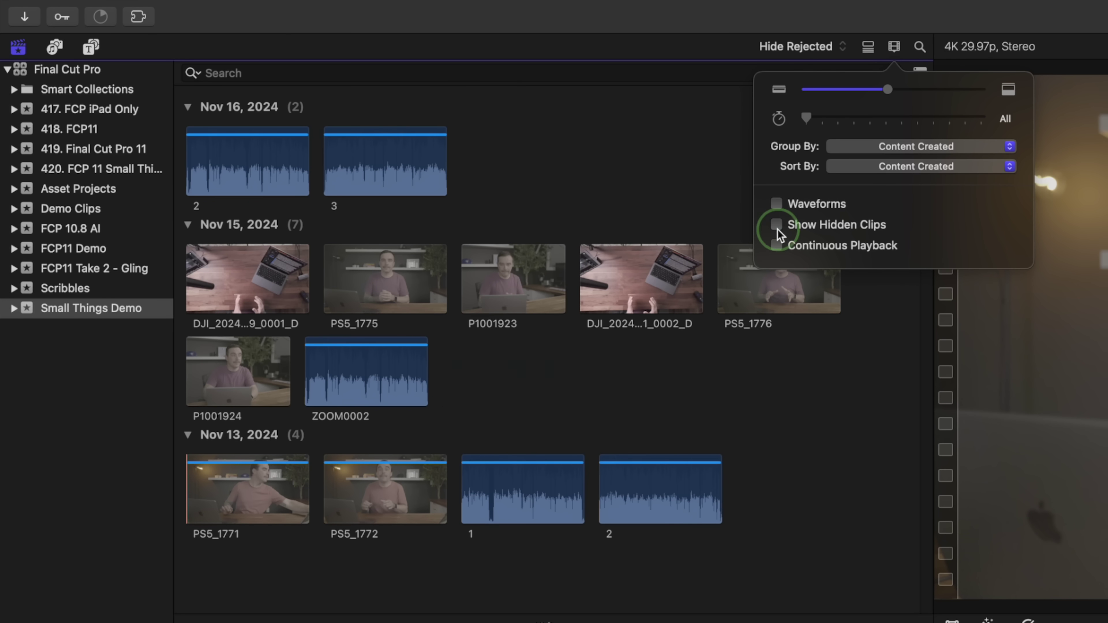
left_click(895, 47)
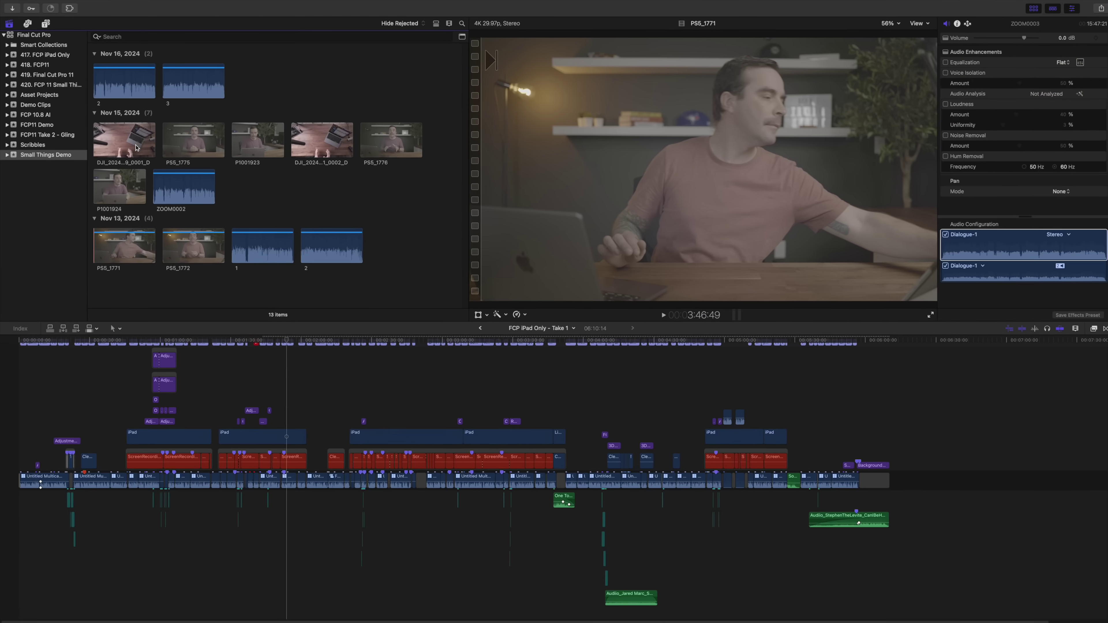
- Make a multicam clip from the DJI clip, PS5_1775, P1001923 and audio clip 2, then hide the source clips
left_click(305, 287)
left_click(192, 139, "super")
left_click(256, 139, "super")
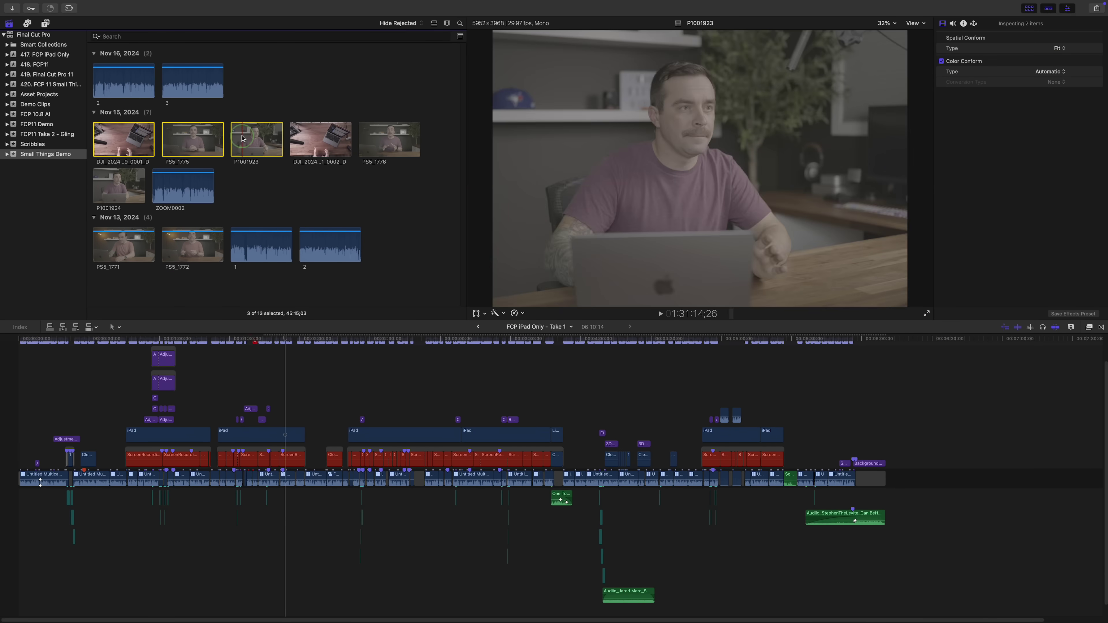
left_click(127, 82, "super")
right_click(131, 82)
left_click(160, 105)
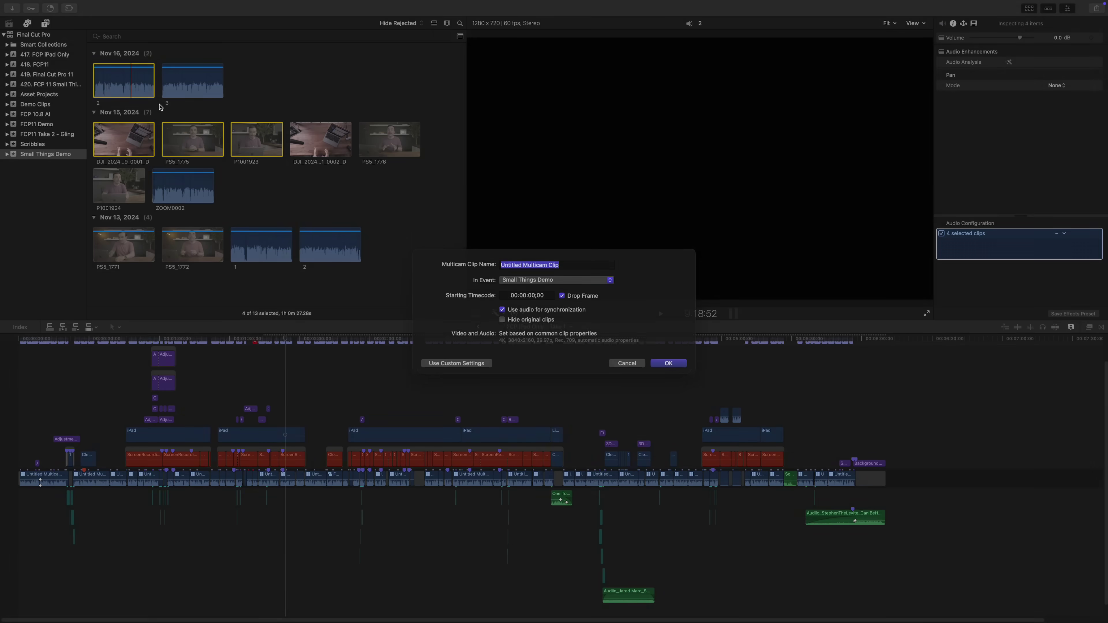
left_click(666, 365)
right_click(245, 204)
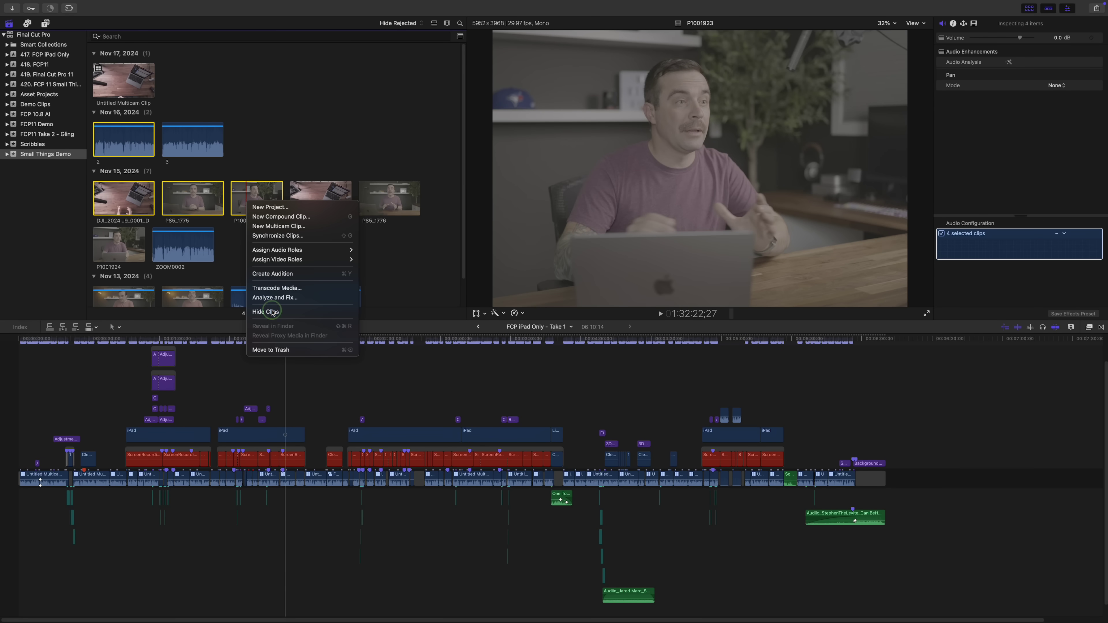
left_click(273, 312)
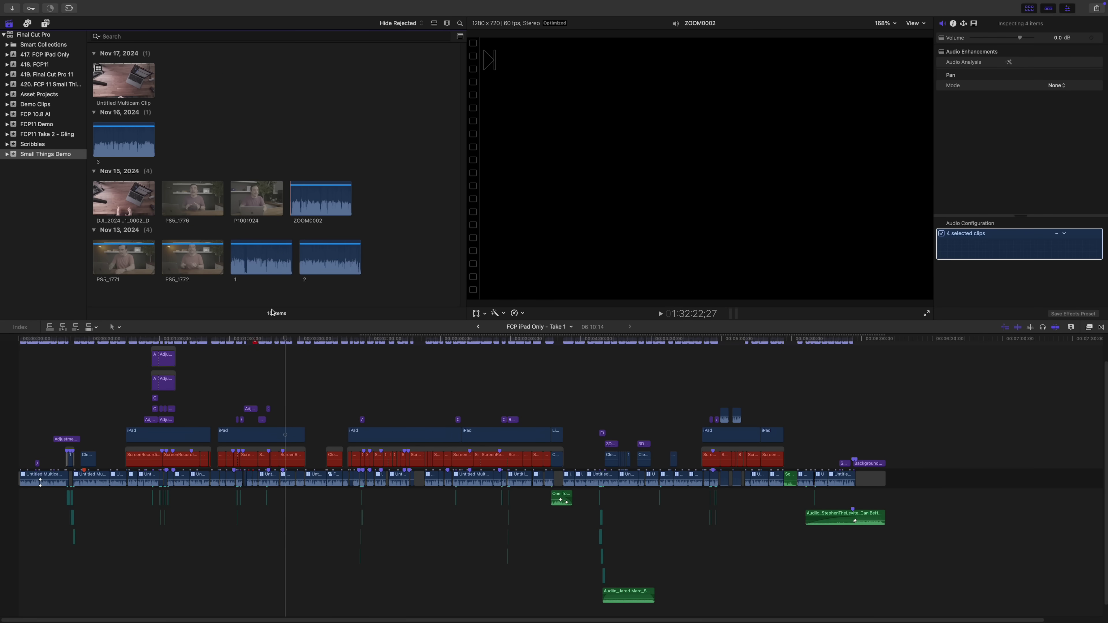
- Build a second multicam clip from the remaining DJI clip and P1001924 with Hide original clips checked
left_click(141, 205)
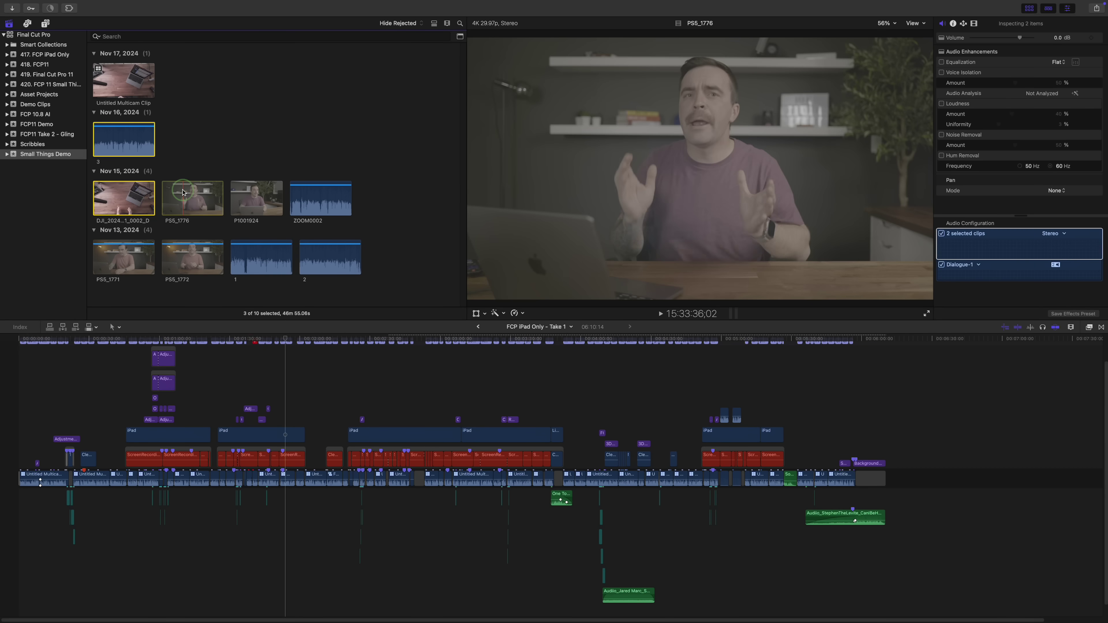
left_click(239, 198, "shift")
right_click(240, 198)
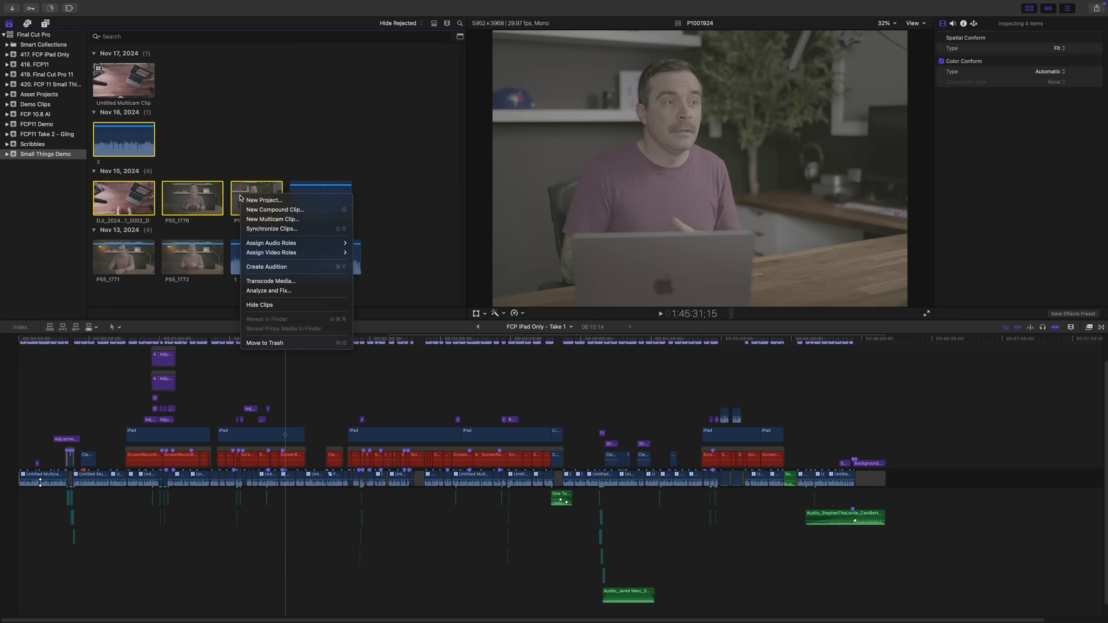
left_click(262, 219)
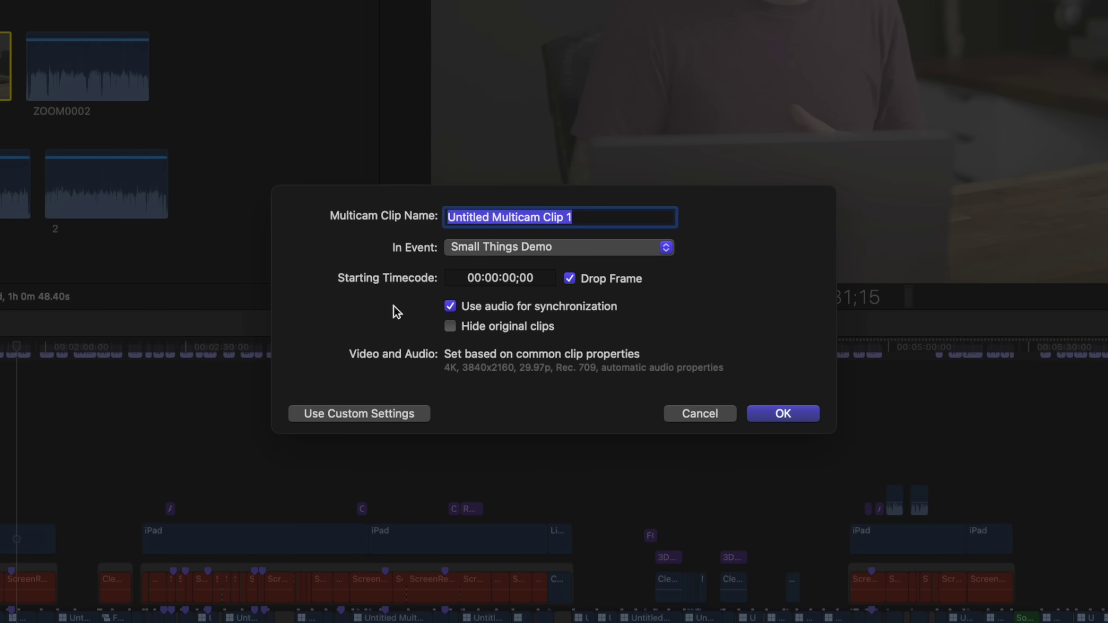
left_click(455, 330)
left_click(776, 416)
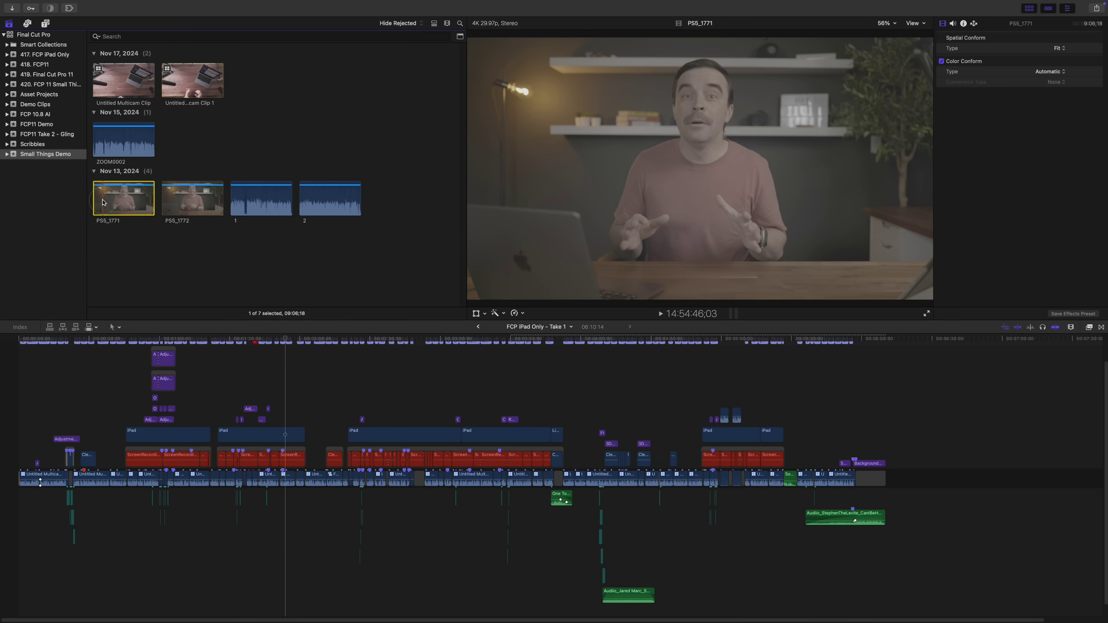
right_click(258, 199)
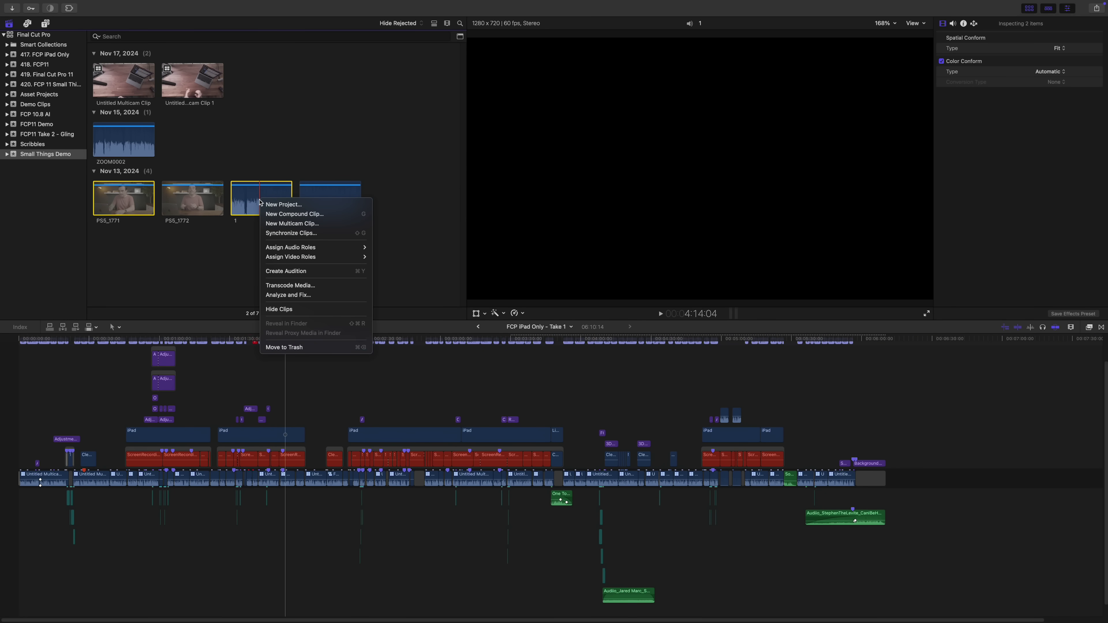
- Synchronize PS5_1771 with audio clip 1 and set the browser filter to Hide Rejected
left_click(287, 233)
left_click(669, 375)
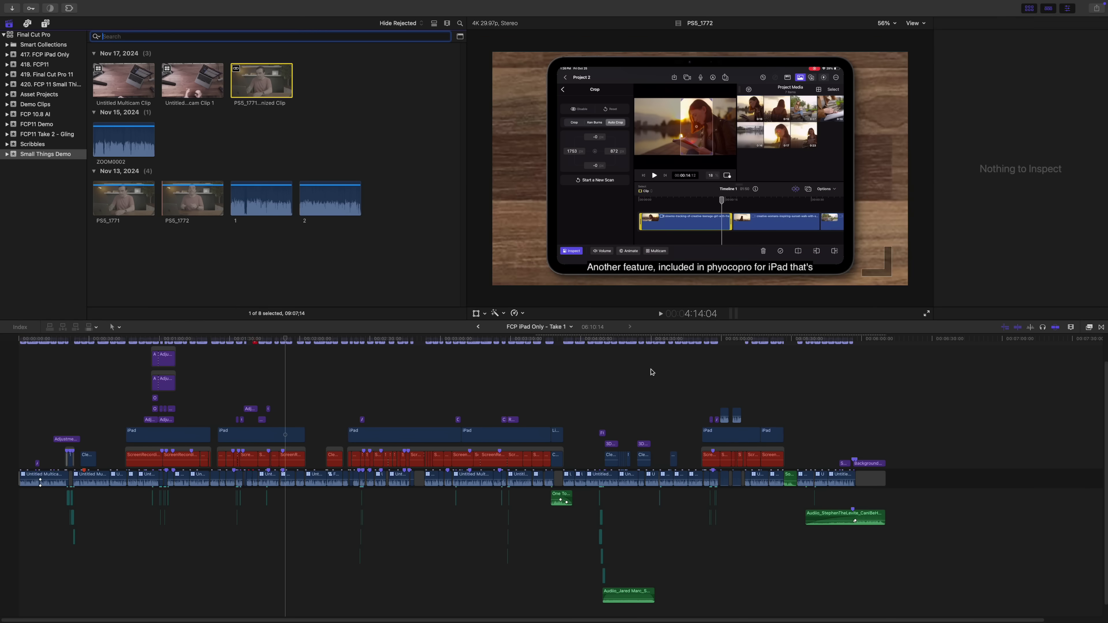
left_click(122, 201)
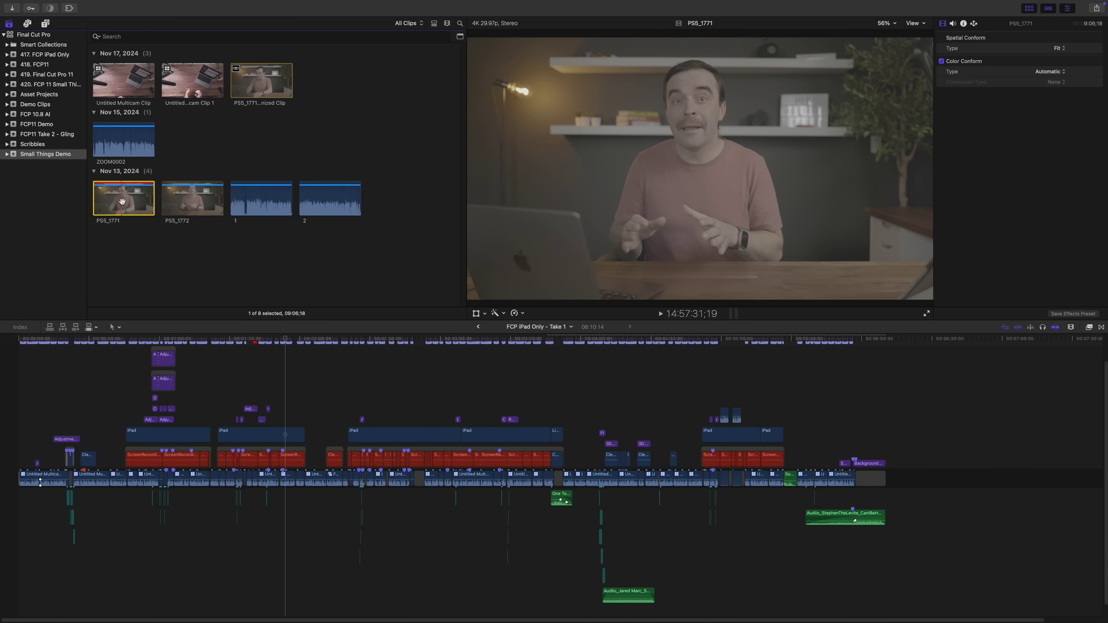
left_click(275, 197)
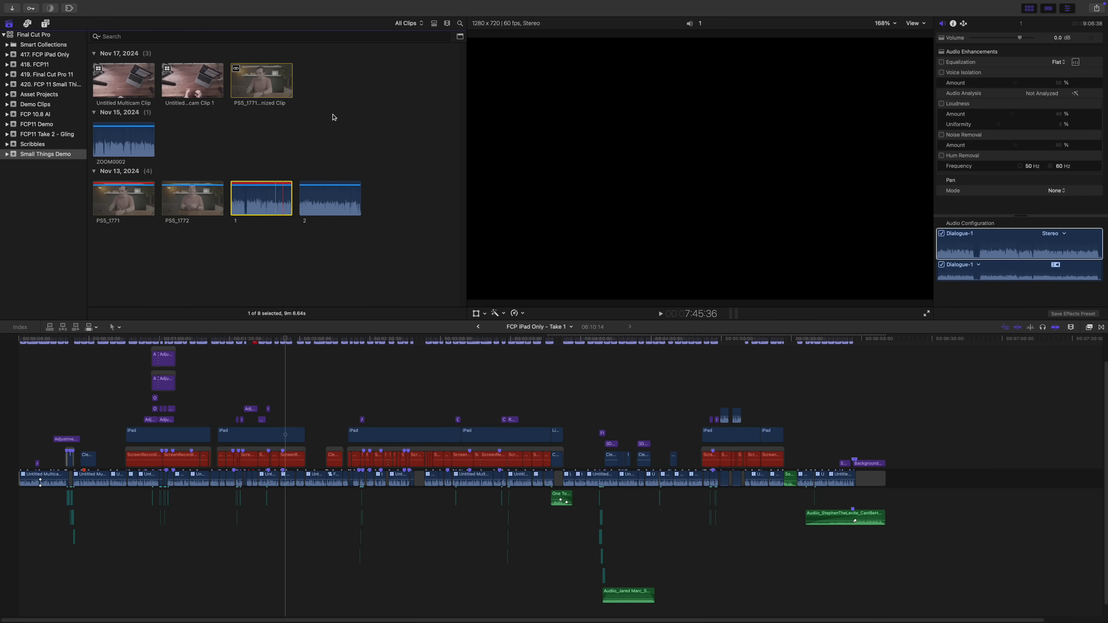
left_click(407, 23)
left_click(420, 33)
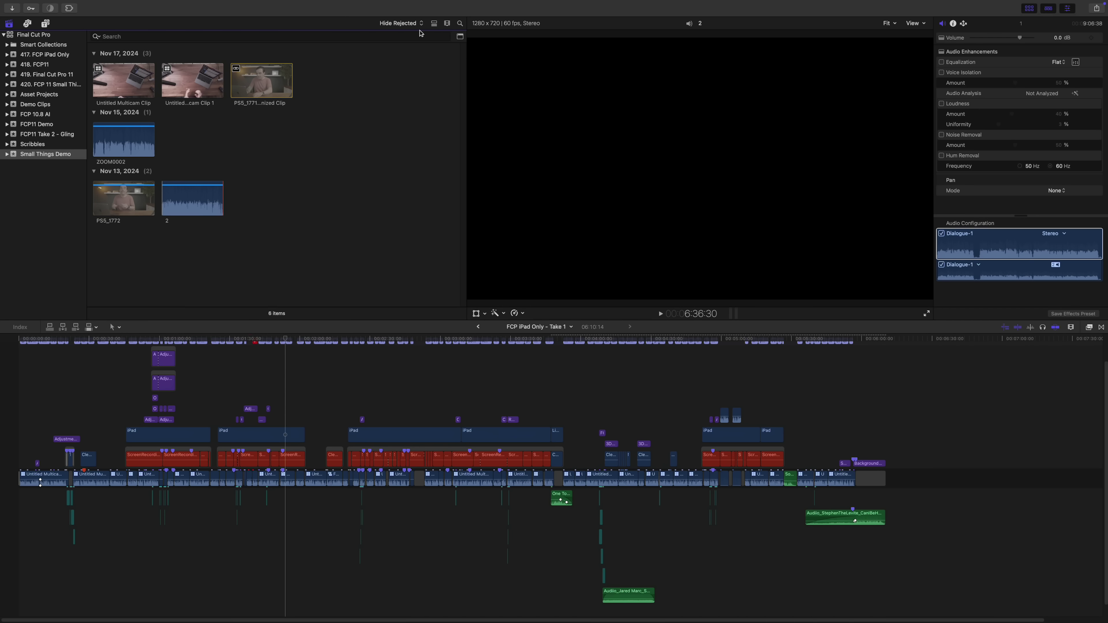
- Synchronize PS5_1772 with audio clip 2, hiding the original clips
left_click(119, 193)
left_click(188, 196, "super")
right_click(189, 195)
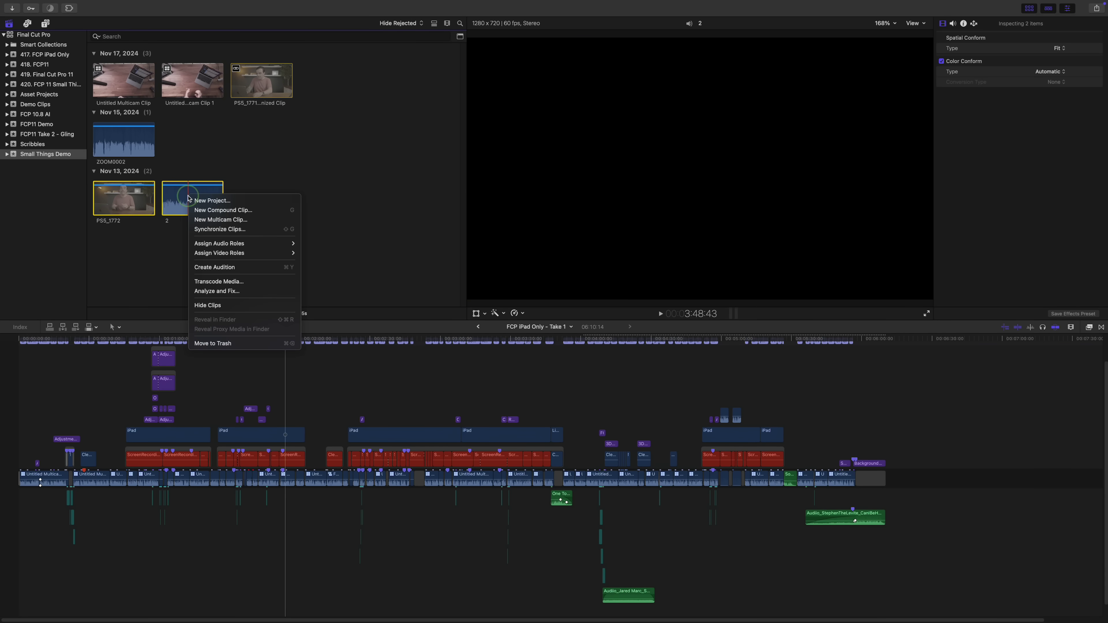
left_click(224, 230)
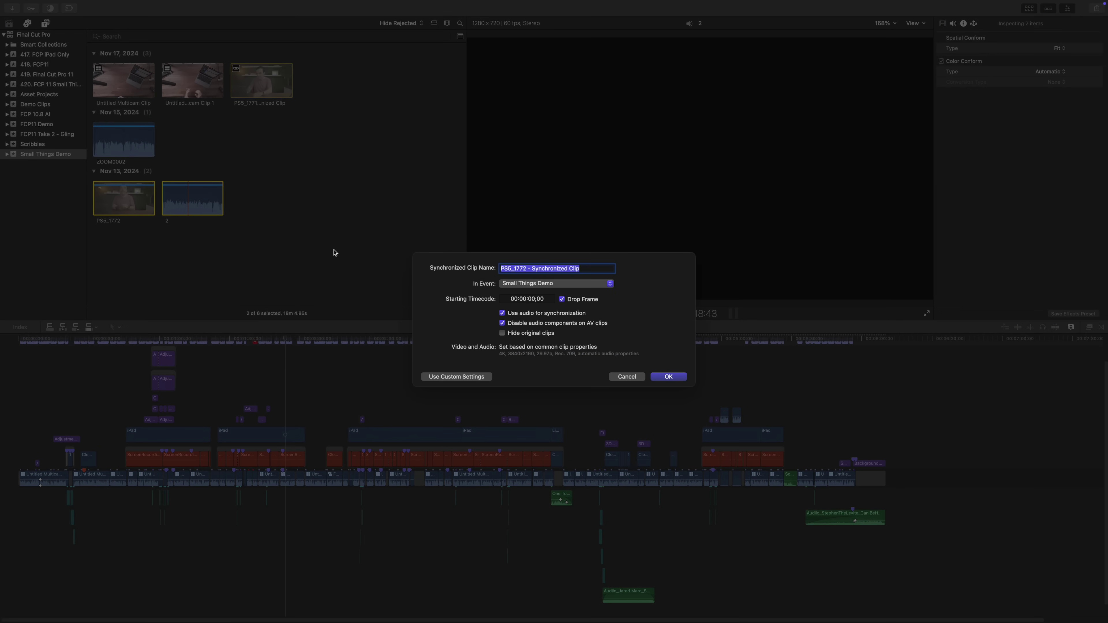
left_click(661, 378)
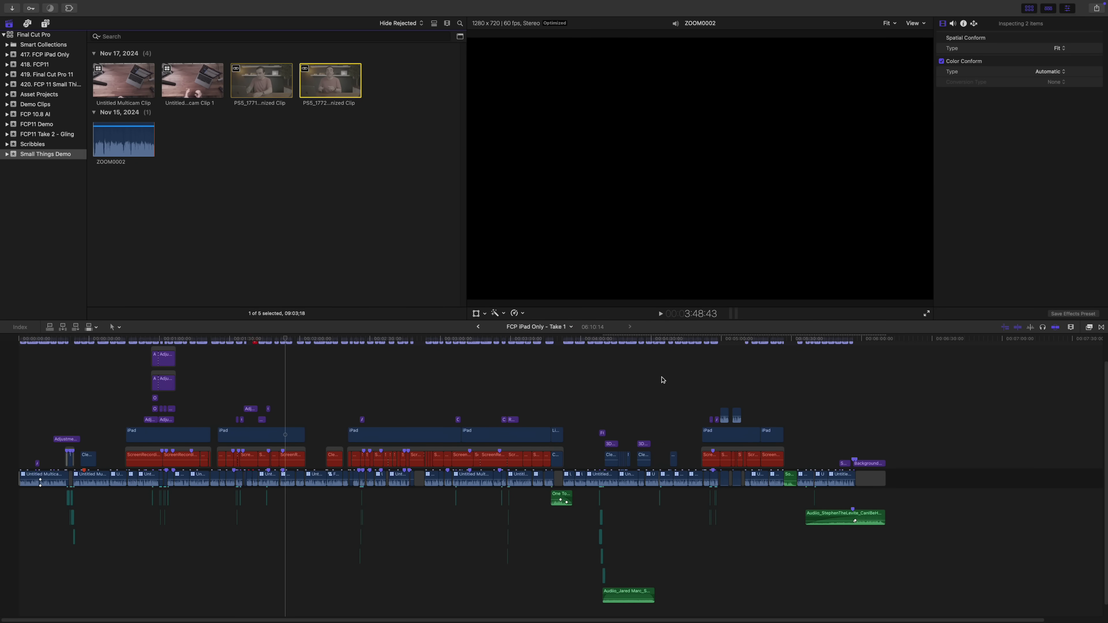
- Bring the Demo project back and turn Show Hidden Clips on in the browser
left_click(661, 379)
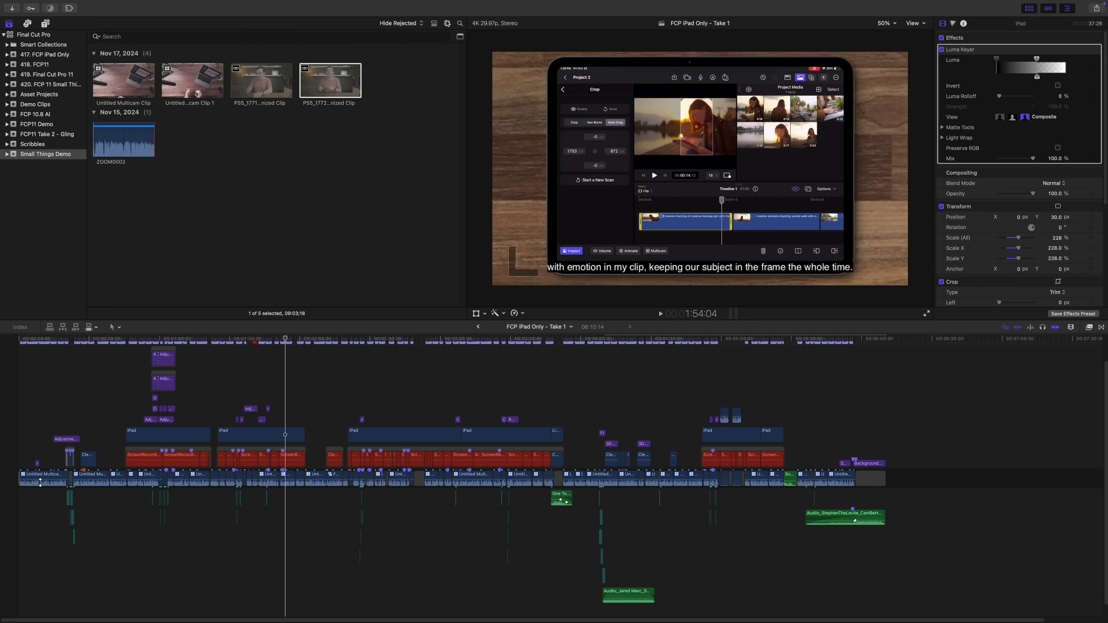
left_click(447, 23)
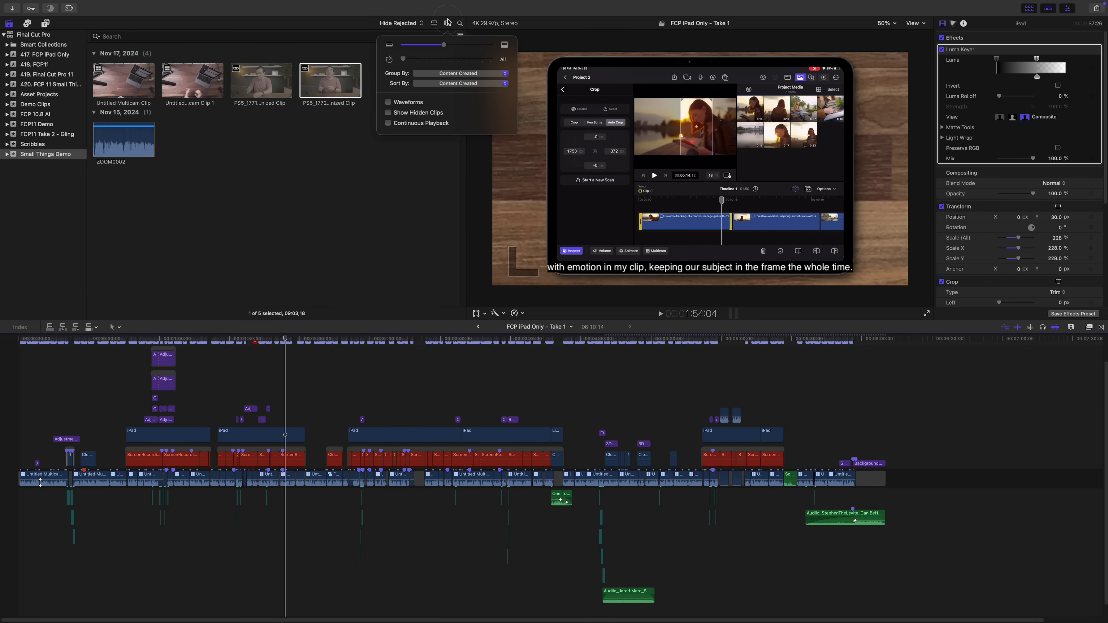
left_click(389, 112)
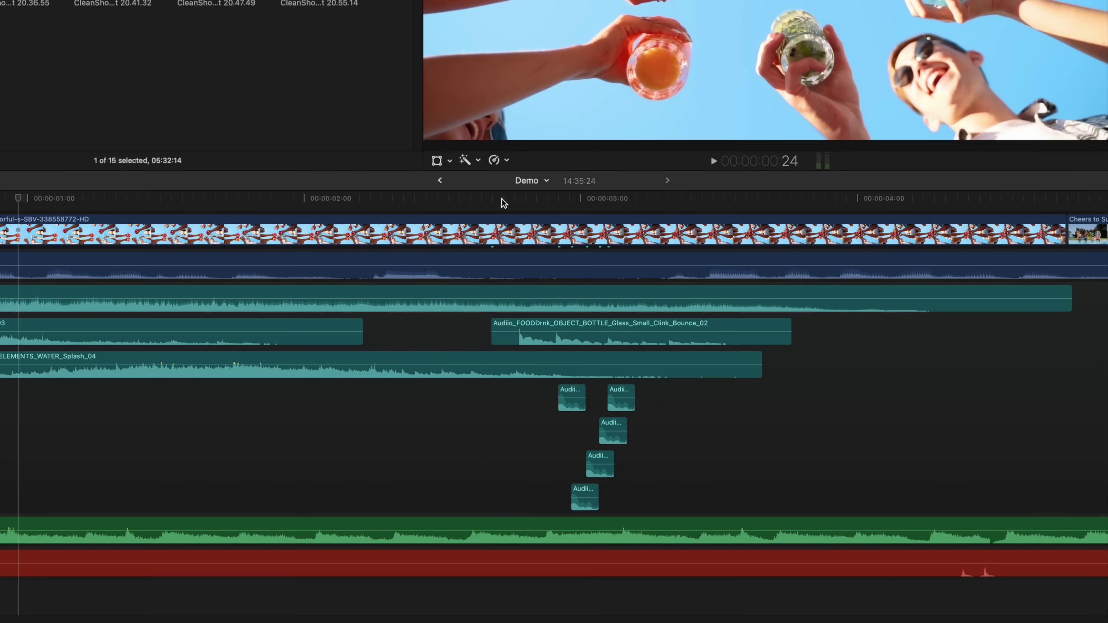
- Play the Demo project forward with Option-L and in reverse with Option-J, then toggle horizon guides on and off
key("ctrl+alt+super+s")
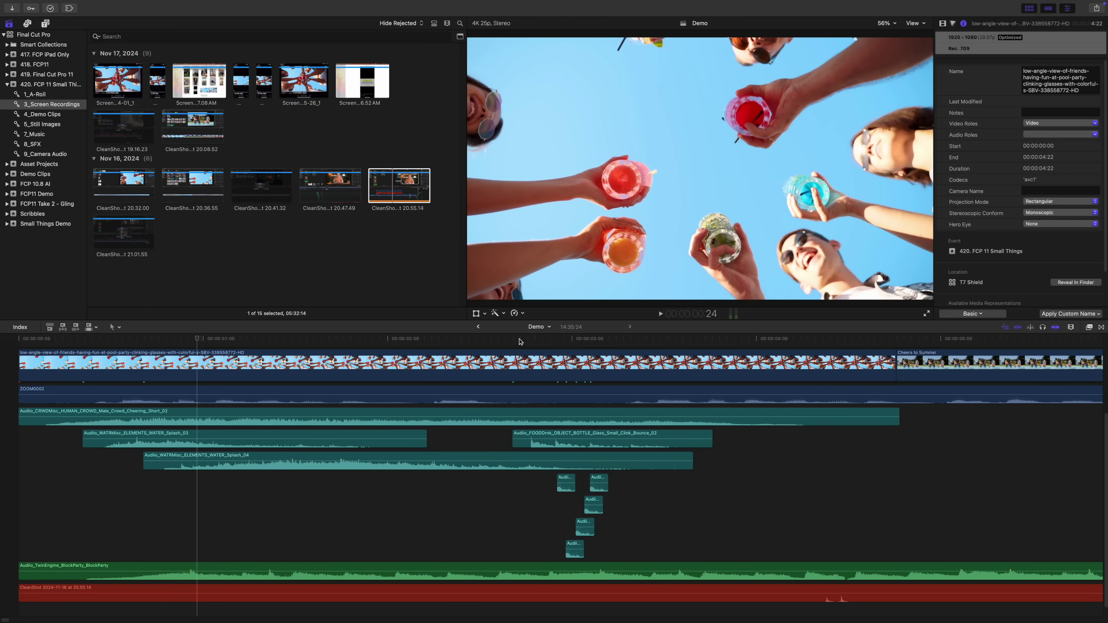
key("alt+l")
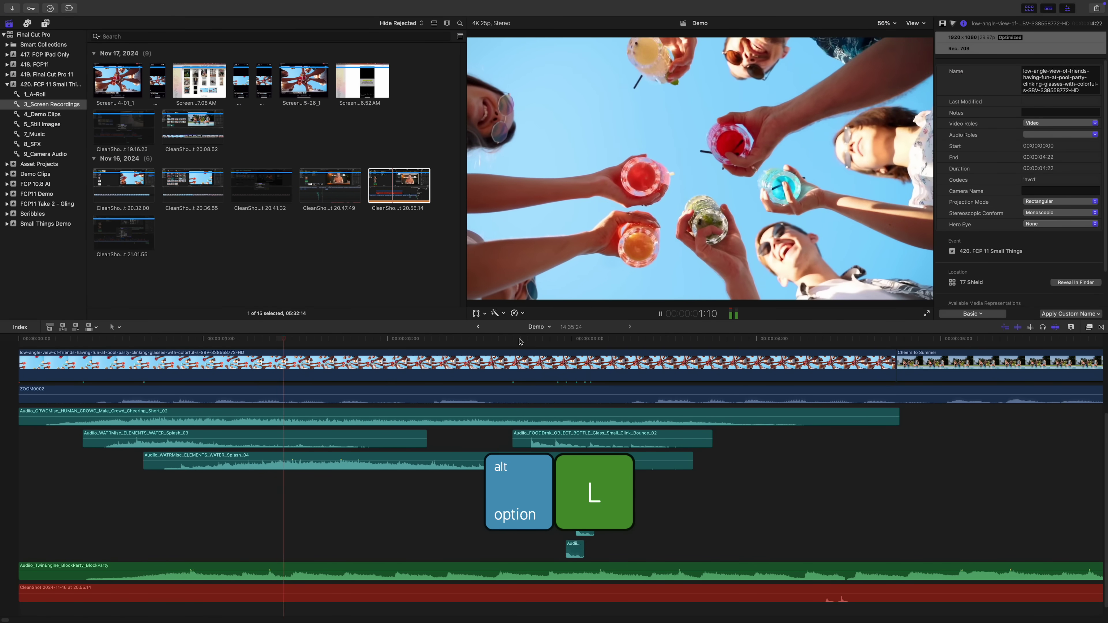
key("alt+j")
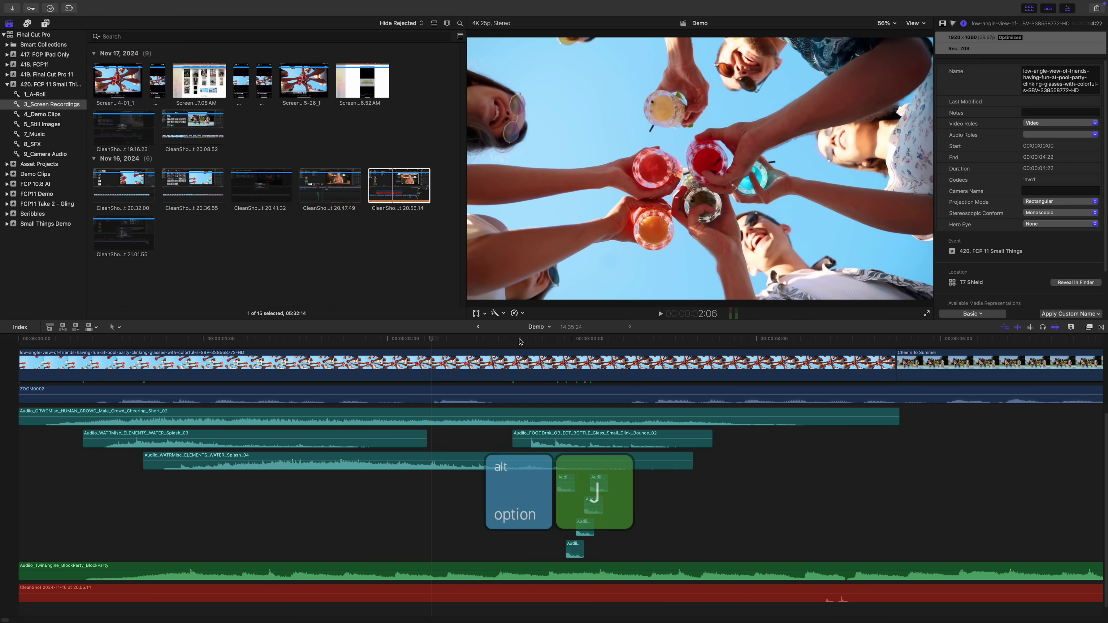
key("alt+j")
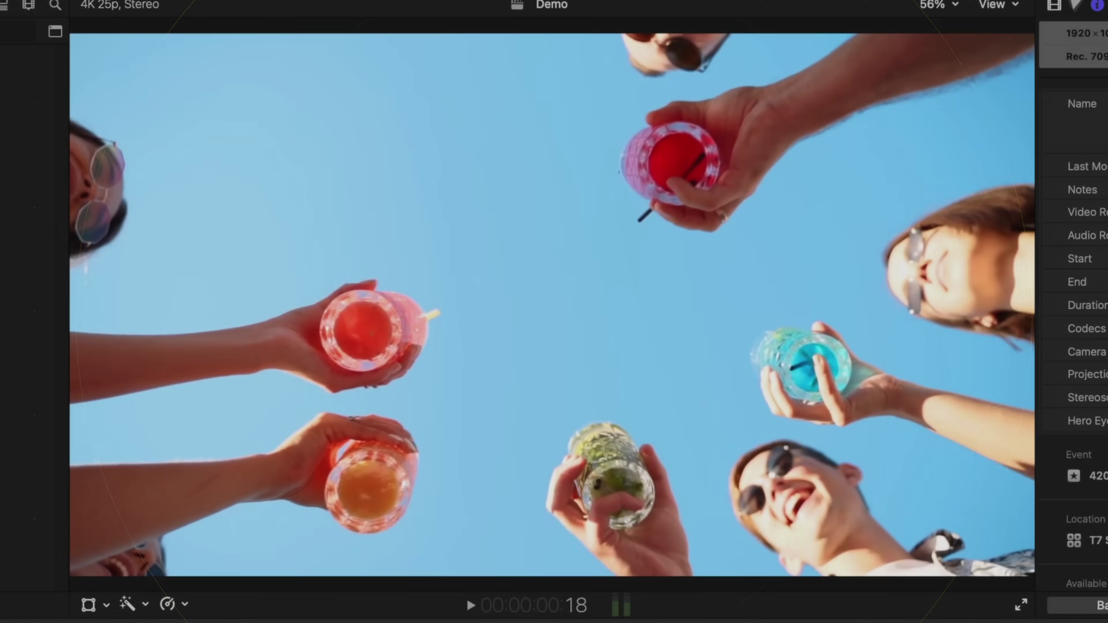
key("shift+super+h")
key("shift+super+h")
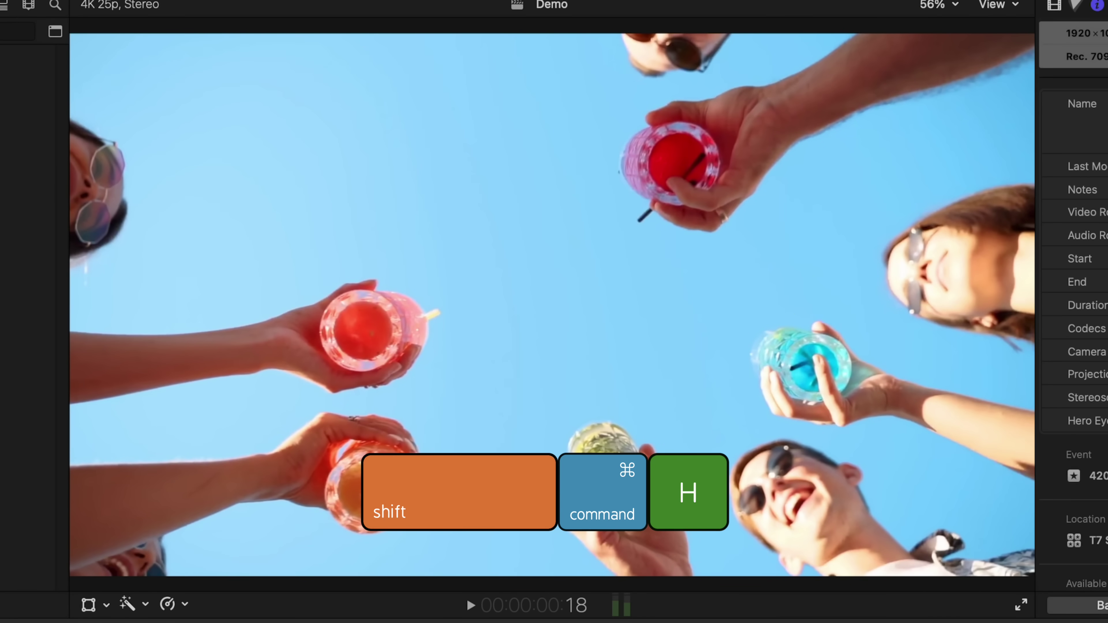
key("shift+super+h")
key("shift+super+h")
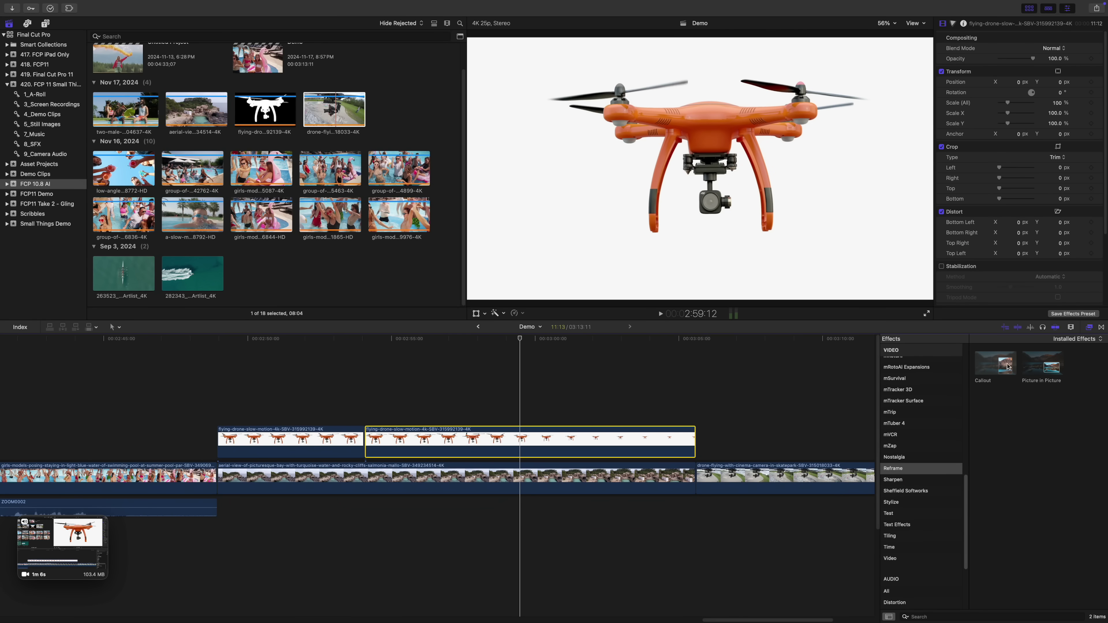
- Apply Picture in Picture to the second drone clip, shrinking the inset and moving it top-left
left_click(1023, 363)
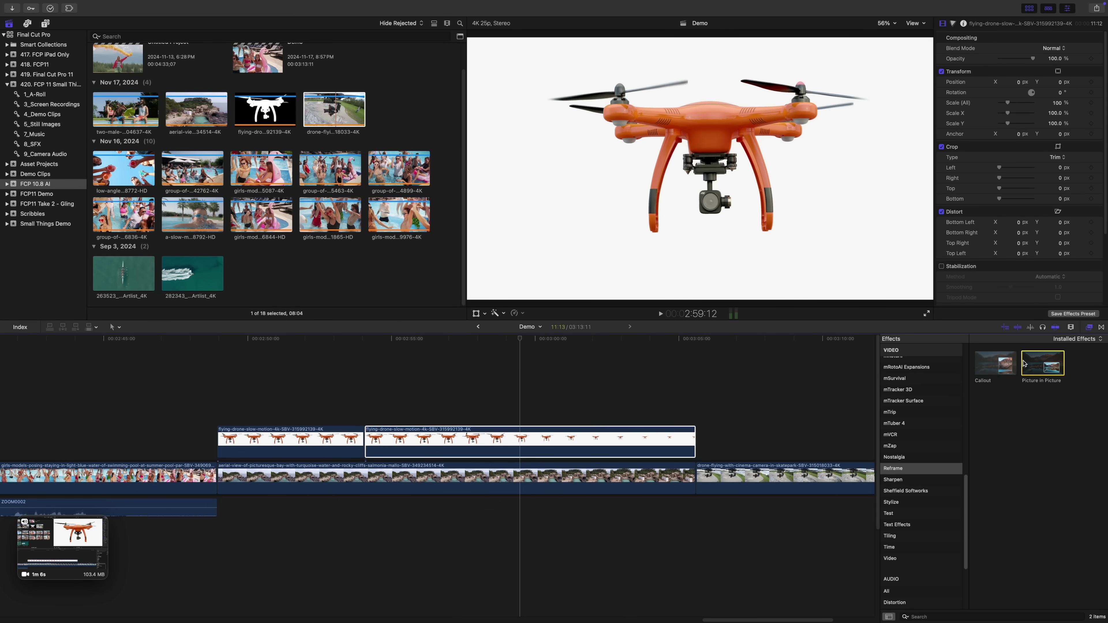
left_click_drag(1038, 363, 541, 442)
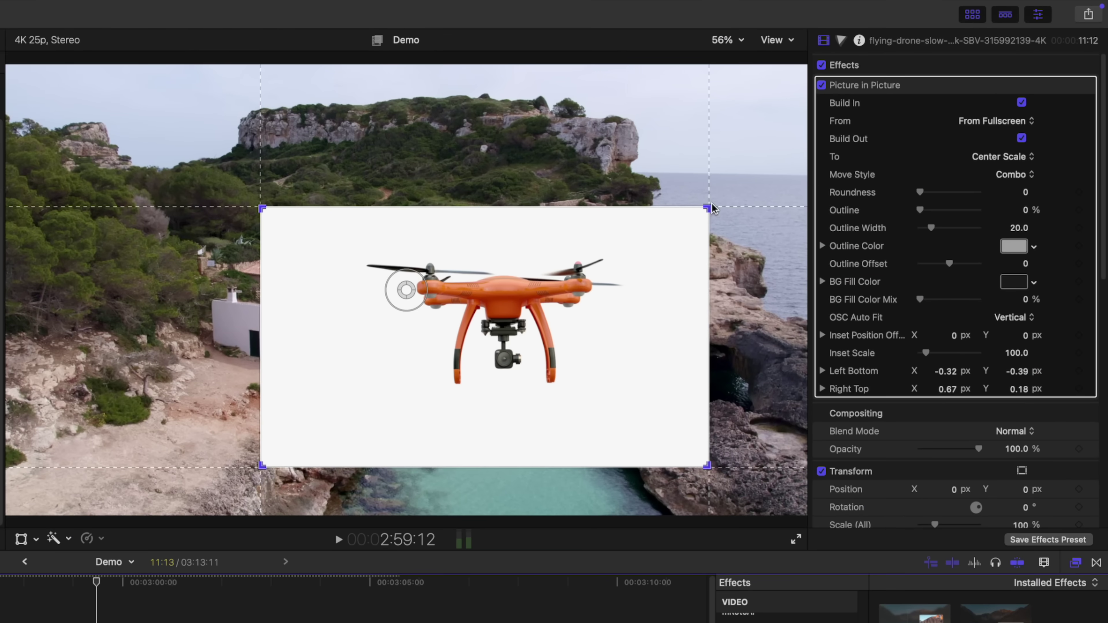
left_click_drag(707, 208, 606, 261)
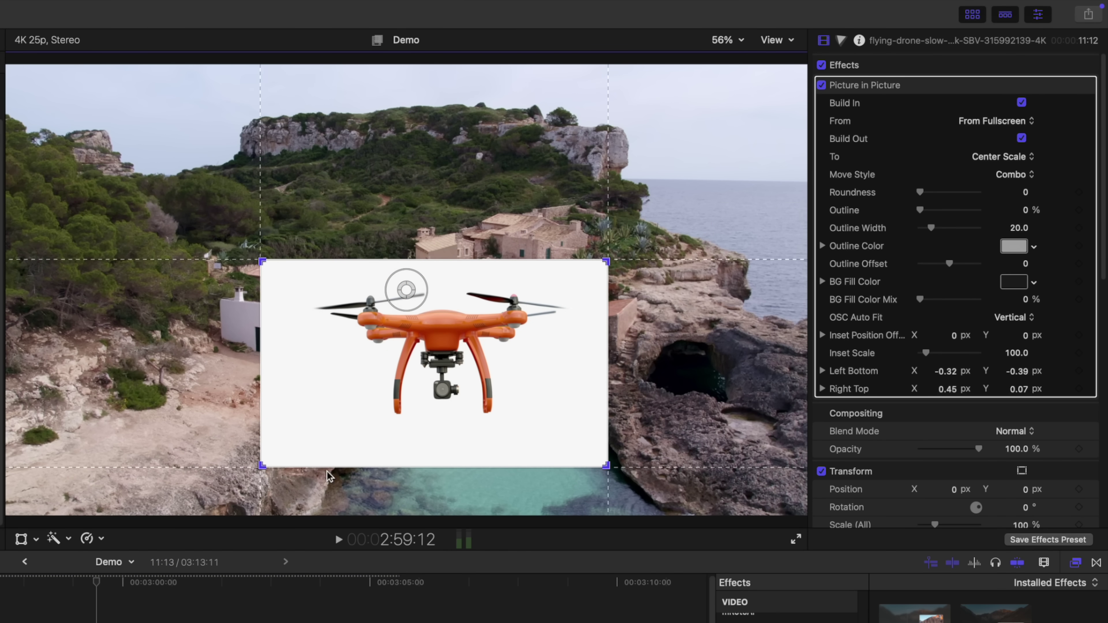
left_click_drag(262, 466, 309, 421)
left_click_drag(388, 312, 412, 303)
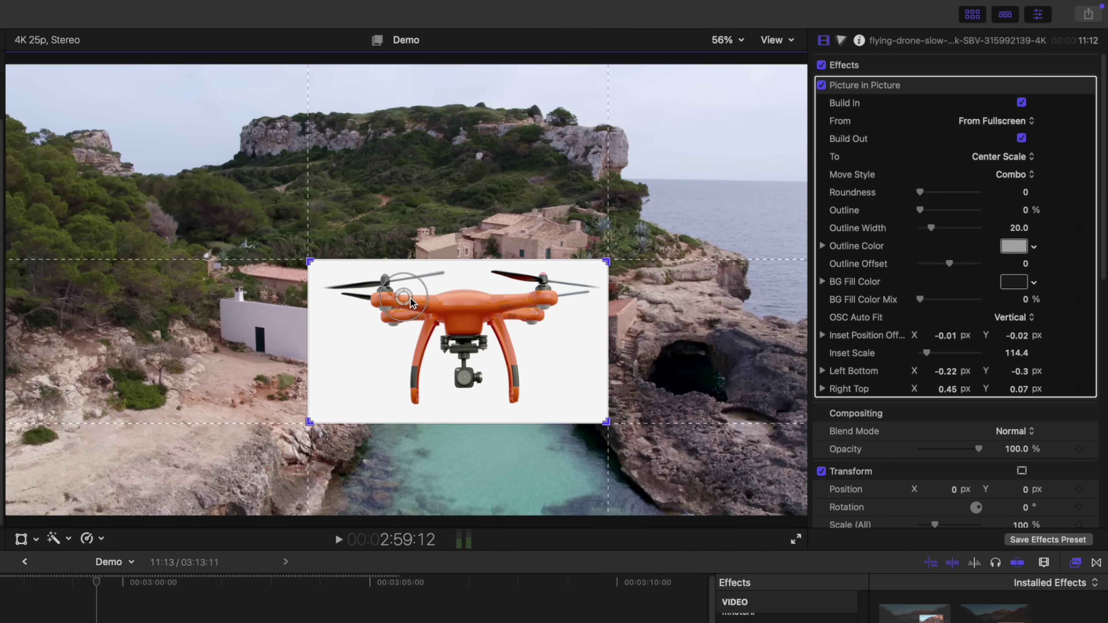
left_click_drag(475, 267, 200, 102)
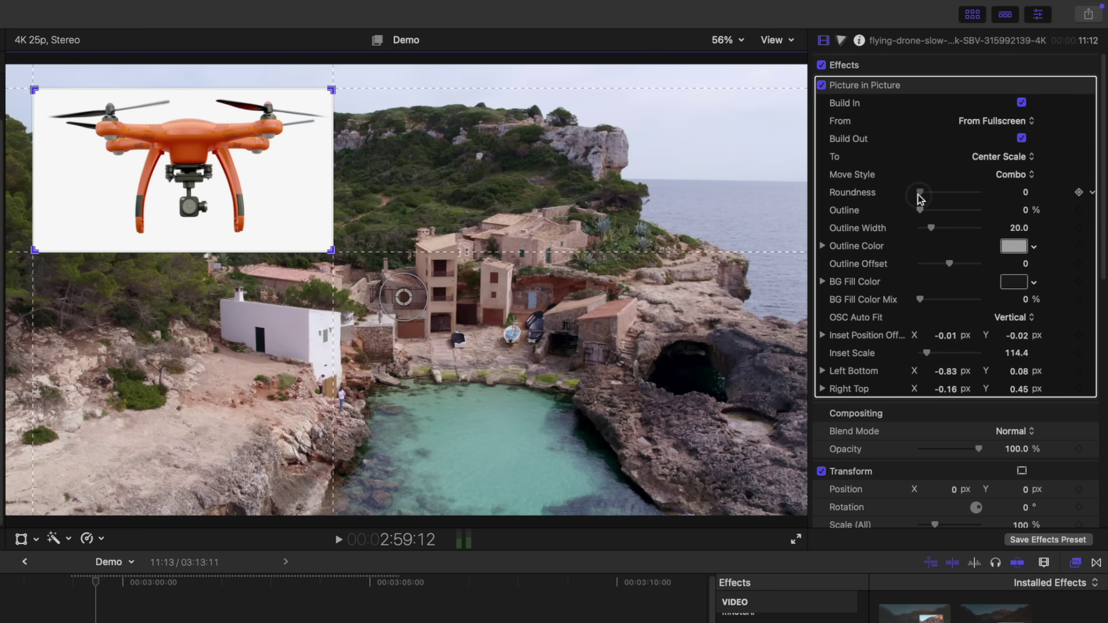
- Round the inset corners to 111.91 with 100% Outline, keeping its build-in From Fullscreen
left_click_drag(919, 196, 1016, 215)
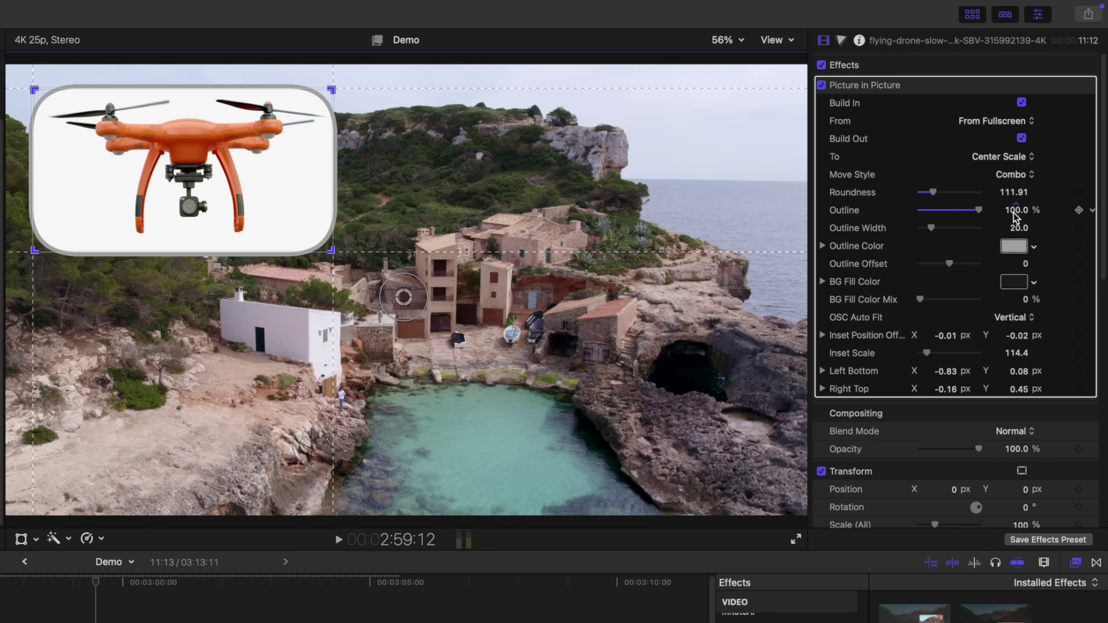
left_click(1028, 127)
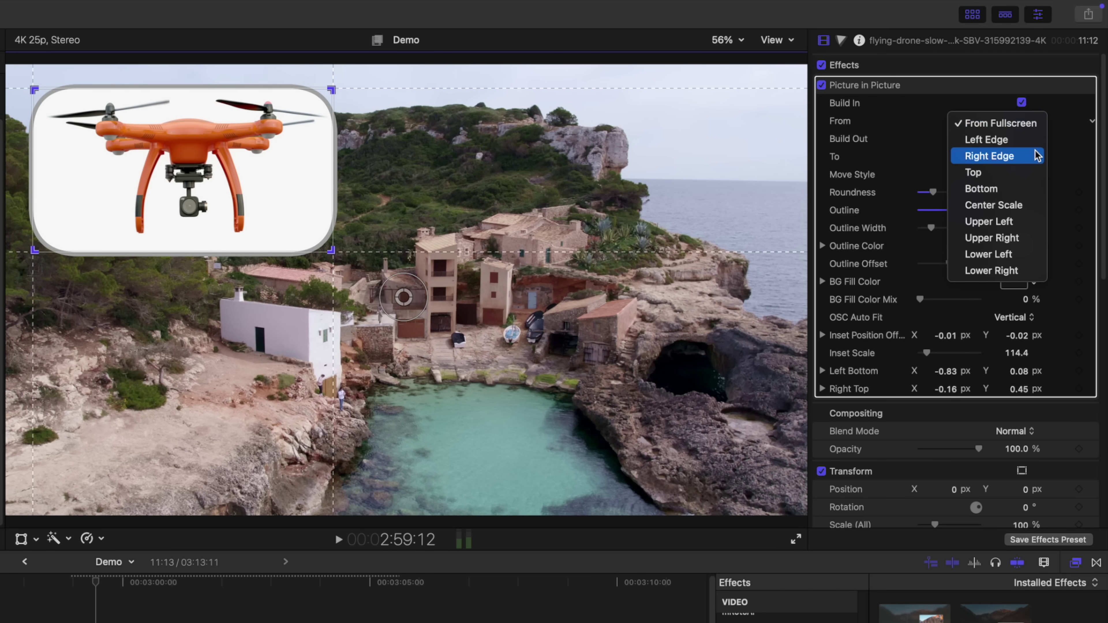
left_click(1018, 127)
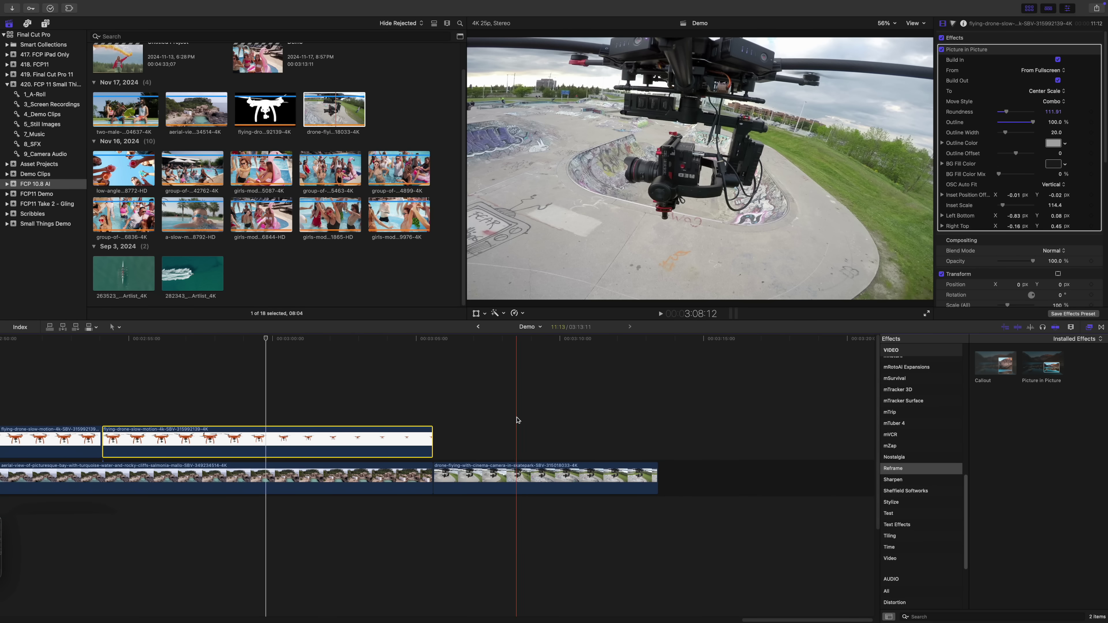
- Apply the Callout effect to the skatepark drone clip
left_click(550, 421)
left_click(551, 478)
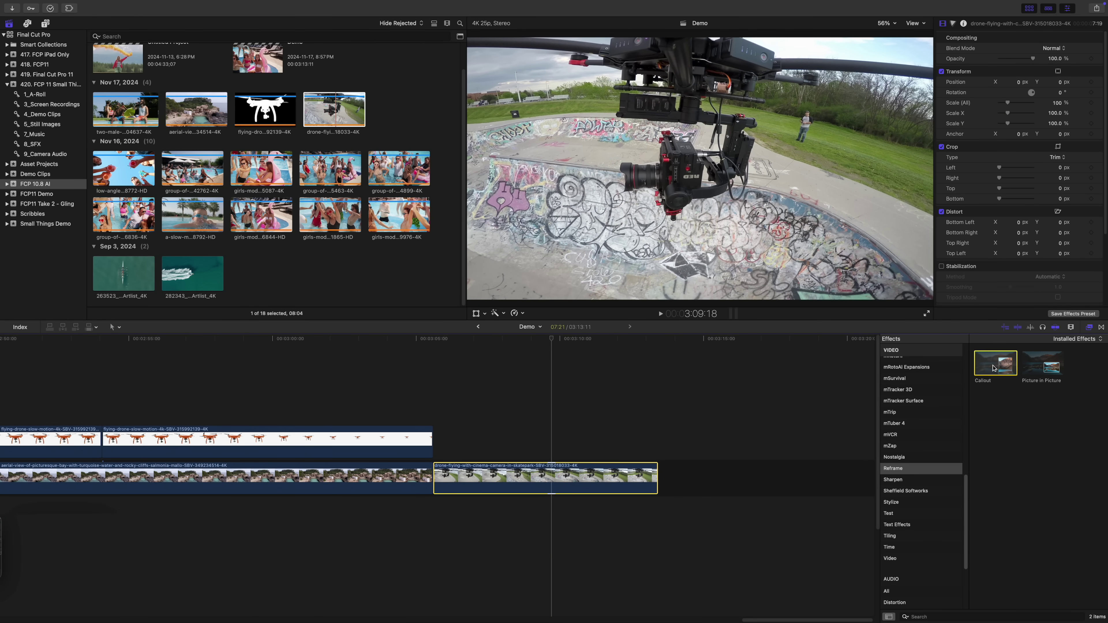
left_click_drag(993, 368, 556, 482)
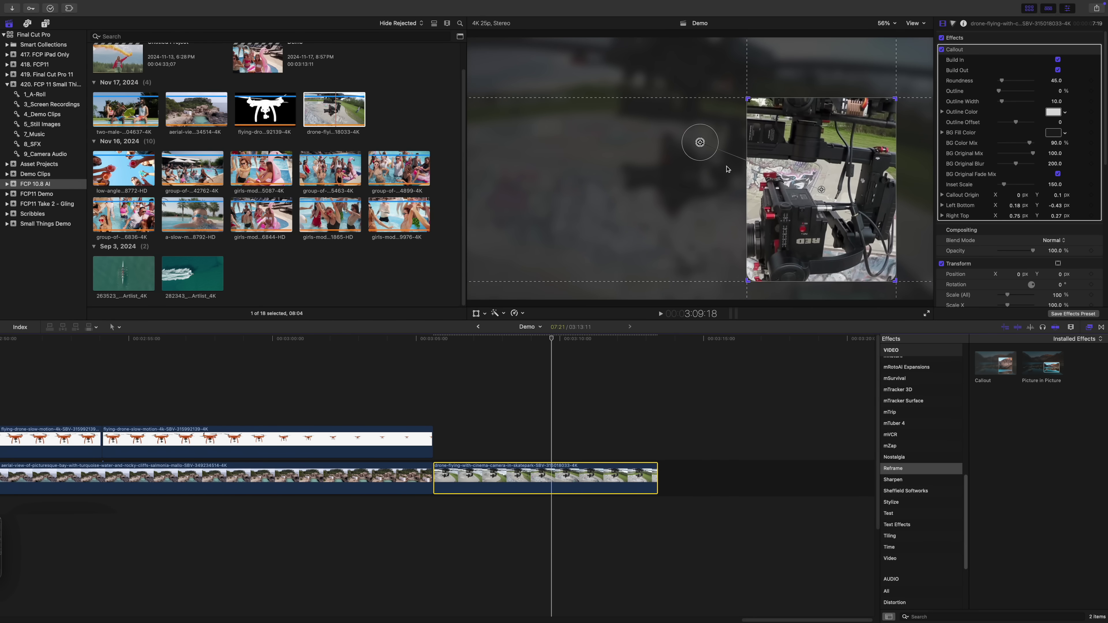
- Aim the callout origin at the camera rig and centre a smaller inset box in the frame
left_click_drag(699, 142, 664, 155)
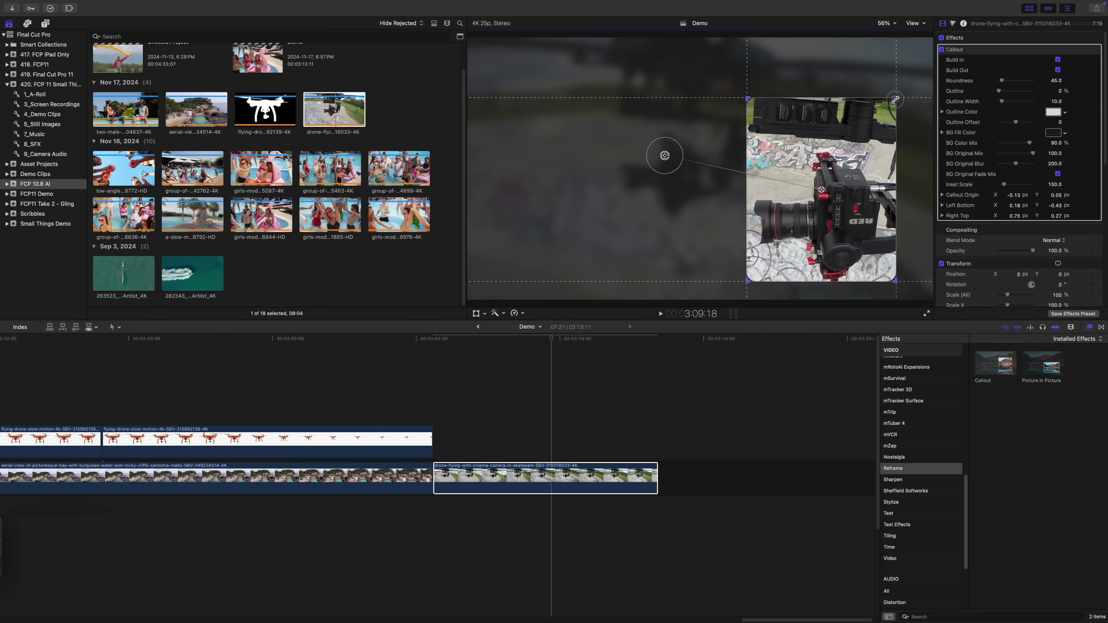
left_click_drag(895, 99, 899, 157)
left_click_drag(664, 155, 667, 170)
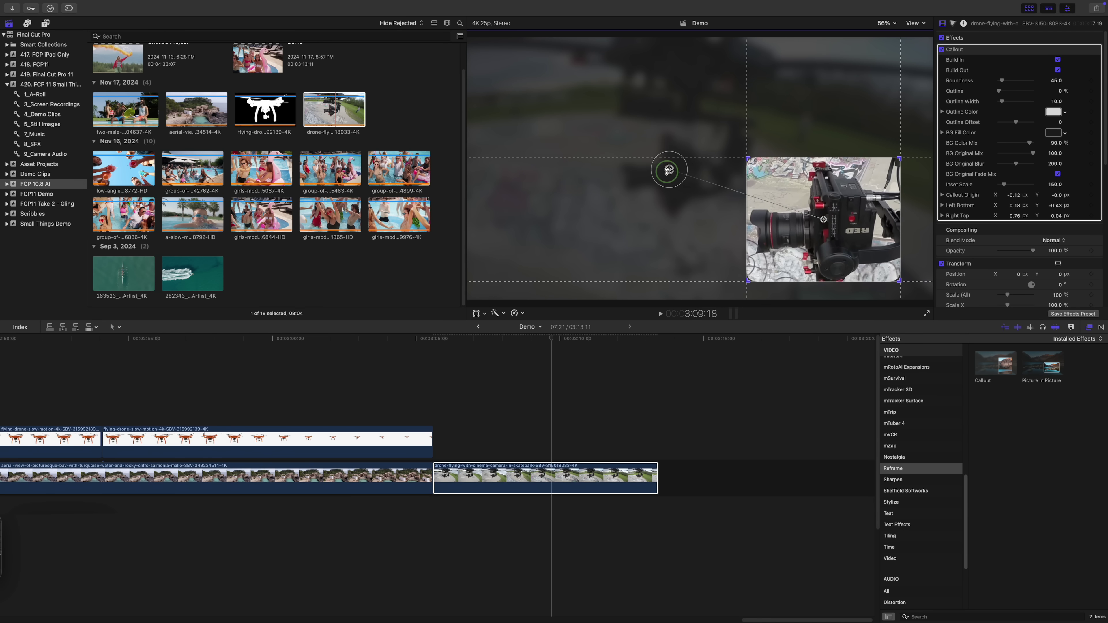
left_click_drag(847, 179, 744, 138)
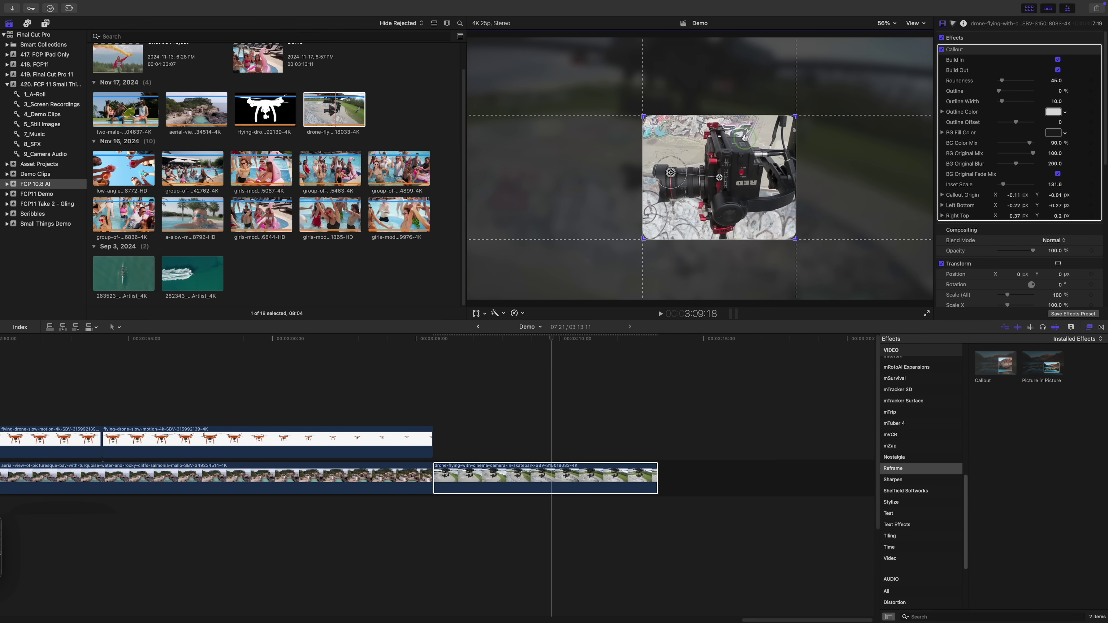
left_click(438, 400)
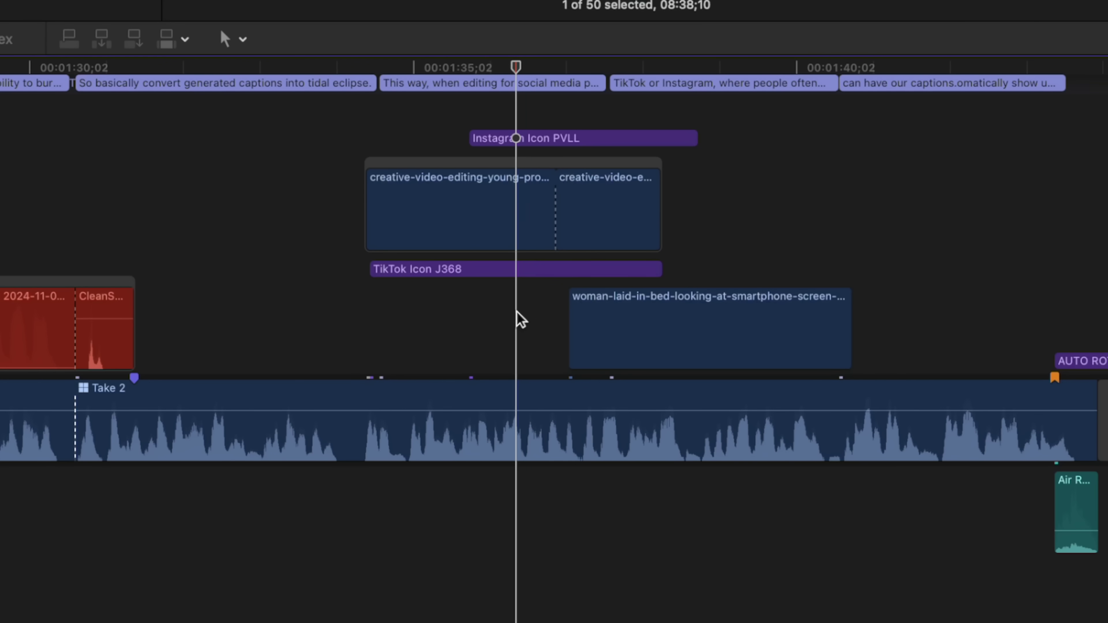
mouse_move(527, 271)
left_mouse_down()
mouse_move(559, 203)
mouse_move(582, 78)
mouse_move(573, 250)
mouse_move(551, 299)
mouse_move(536, 274)
mouse_move(546, 267)
left_mouse_up()
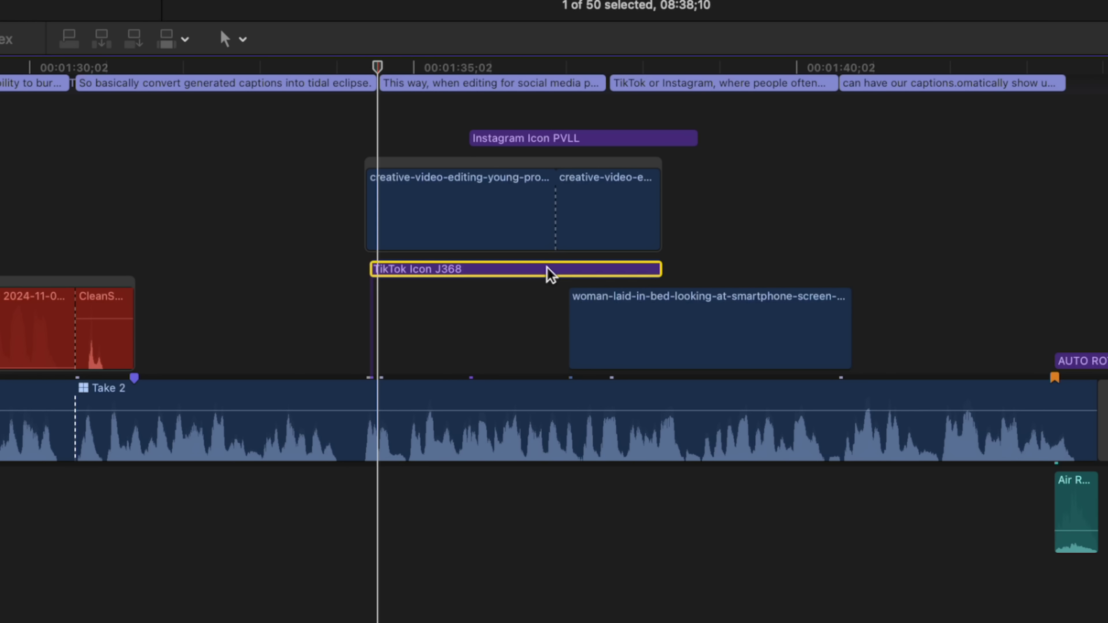
key("alt+Up")
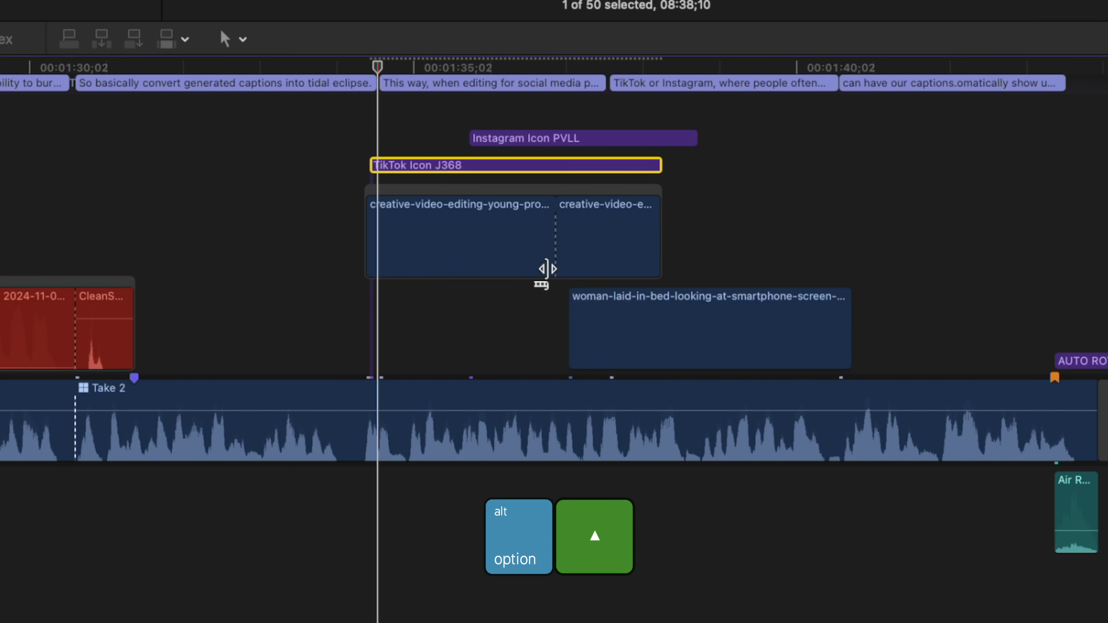
key("alt+Up")
key("alt+Down")
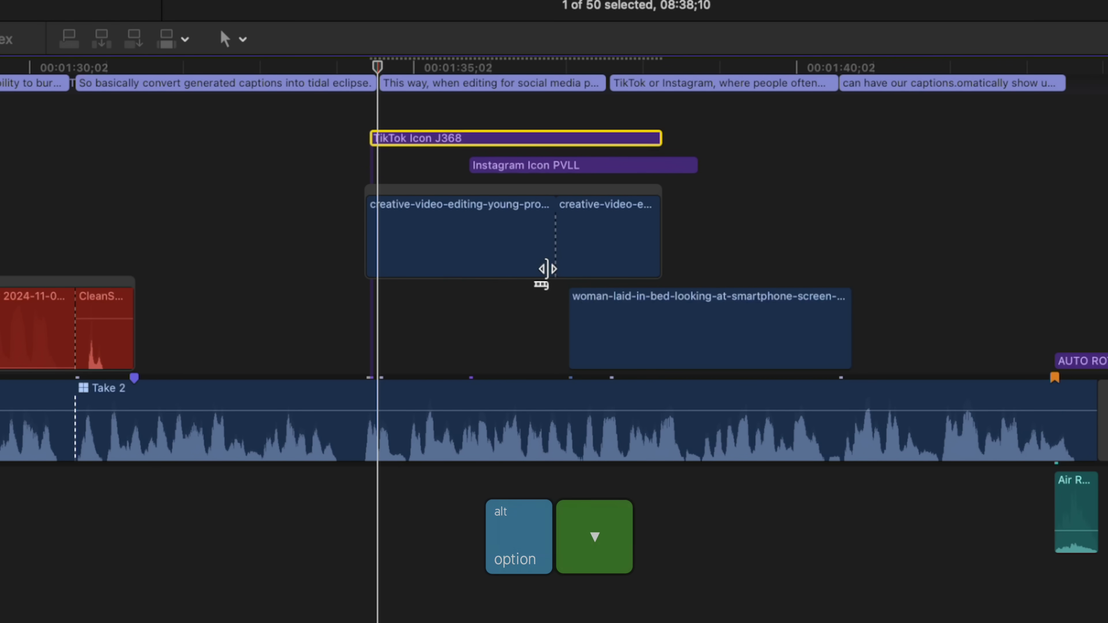
key("alt+Down")
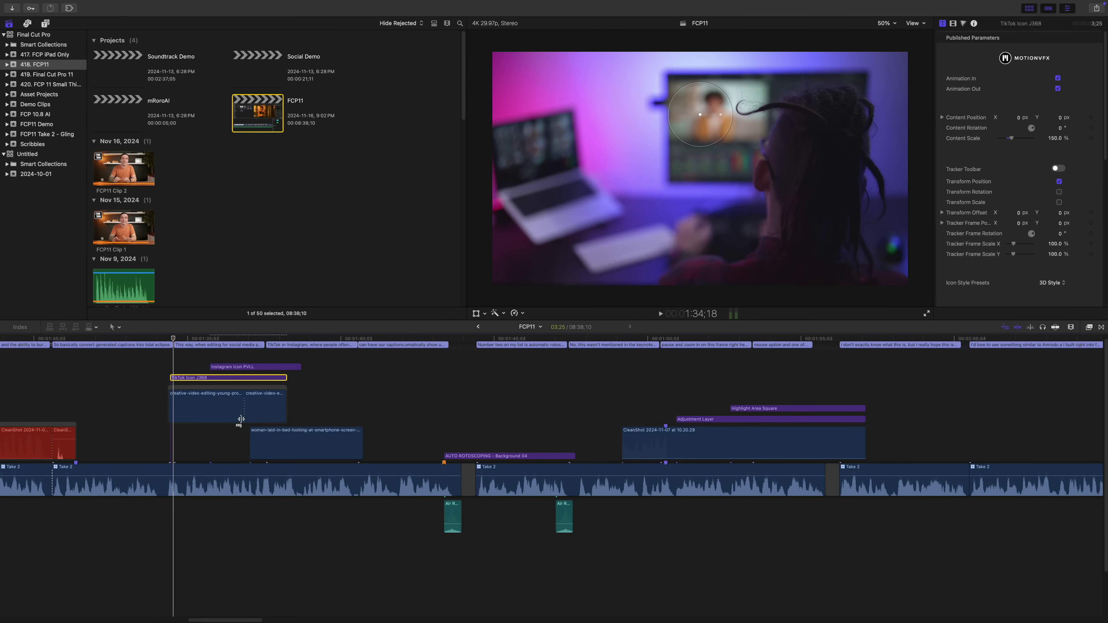
- Zoom the timeline to fit the whole FCP11 project and change the clip height in Clip Appearance
key("shift+z")
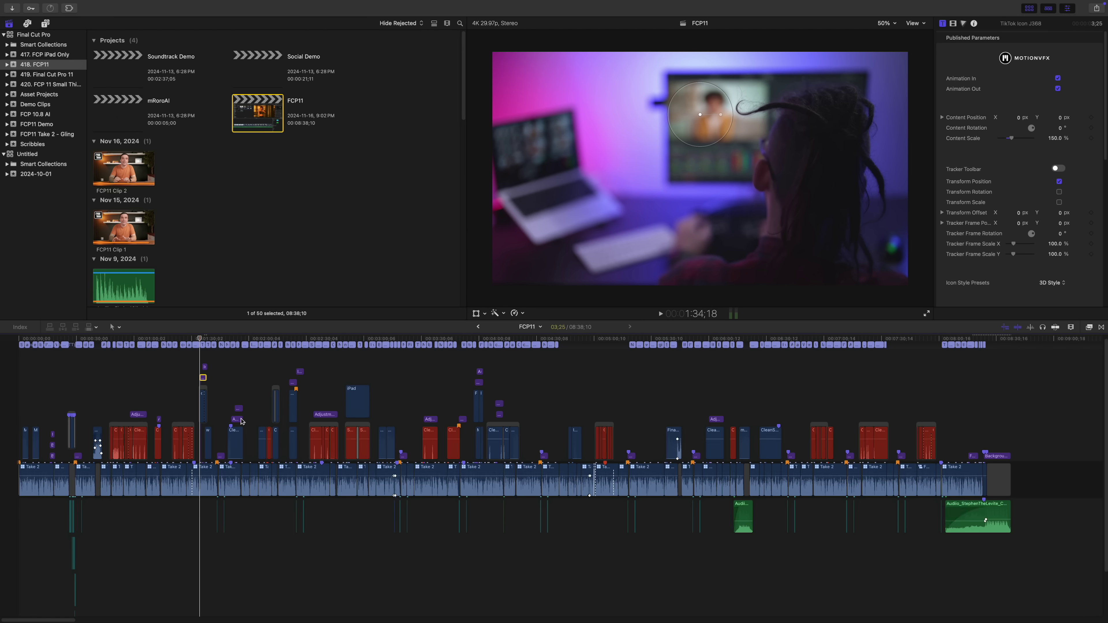
left_click(1072, 328)
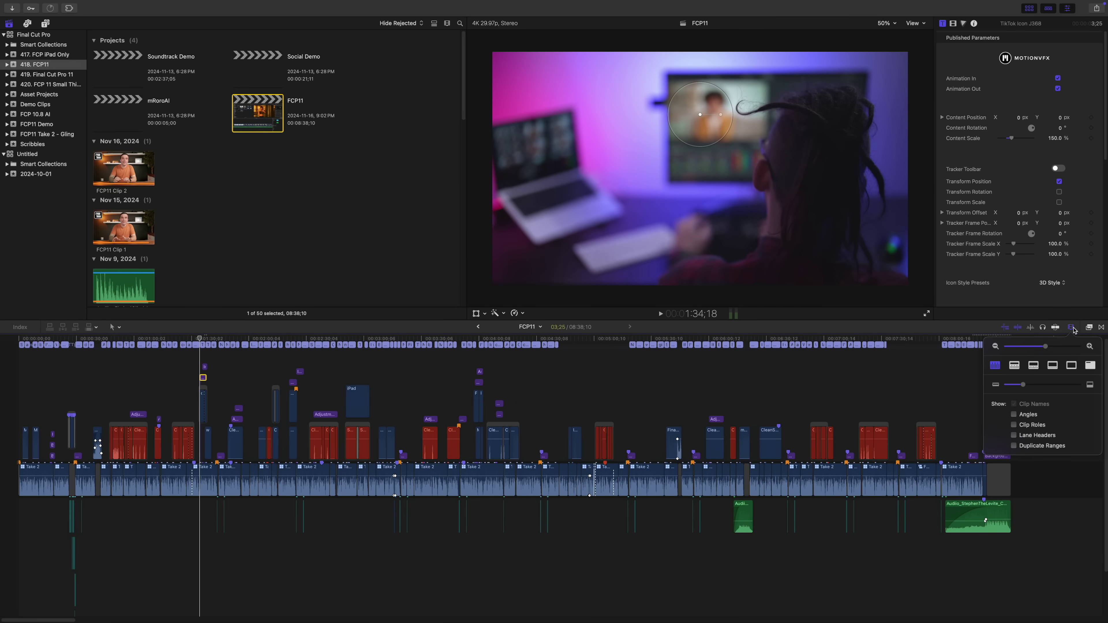
mouse_move(1022, 387)
left_mouse_down()
mouse_move(1001, 387)
mouse_move(1042, 385)
left_mouse_up()
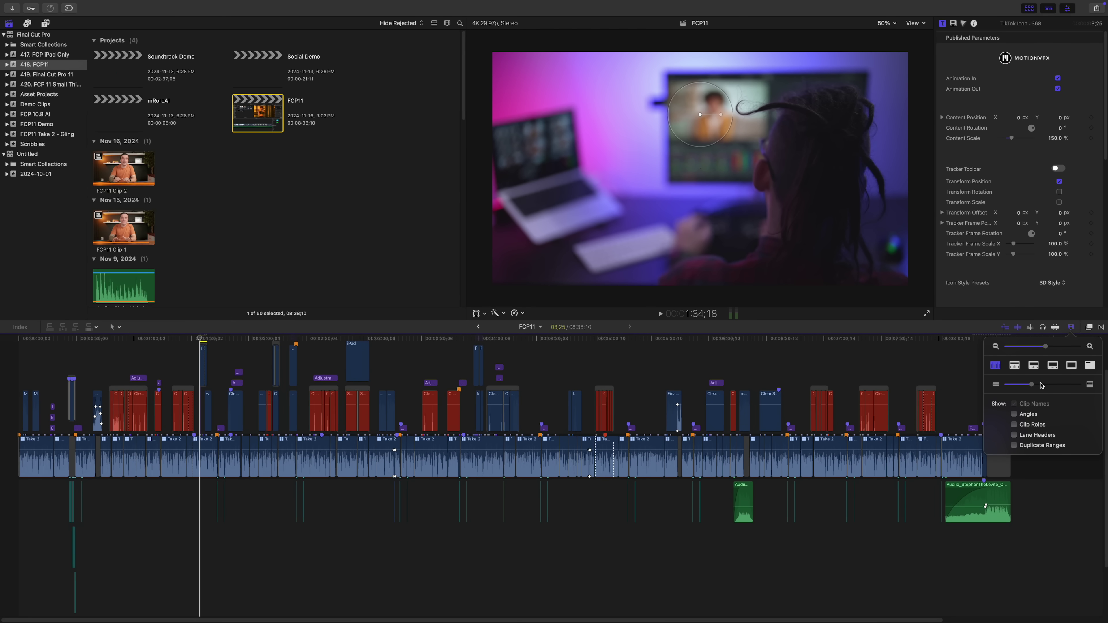
left_click(1073, 329)
key("alt+shift+z")
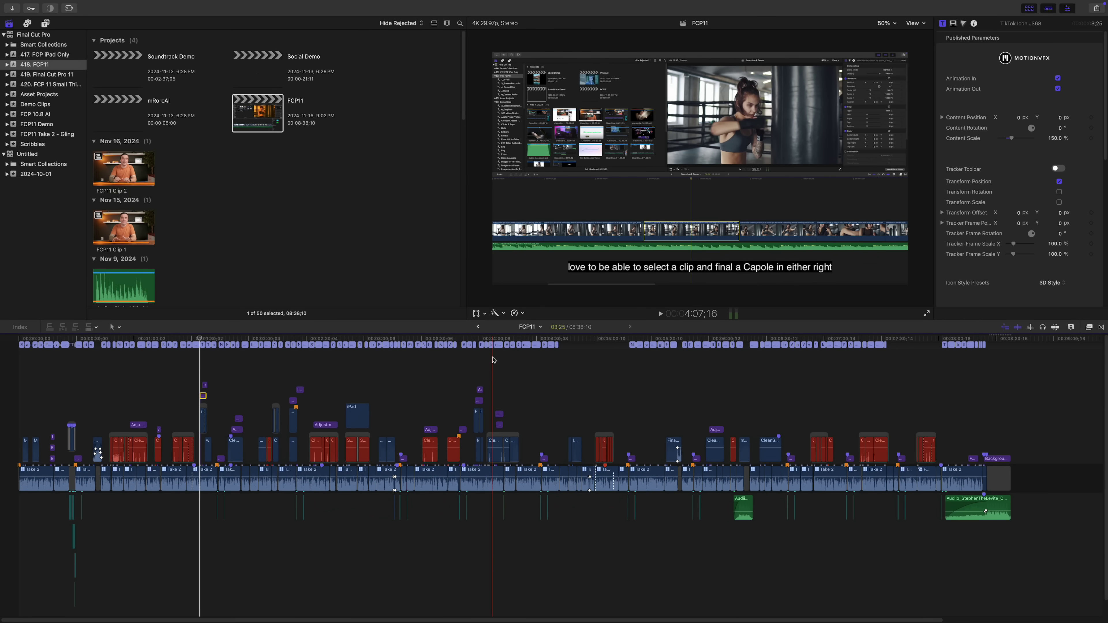
- Start a new project with a Custom 3840 x 2160 video format at 120p
key("super+n")
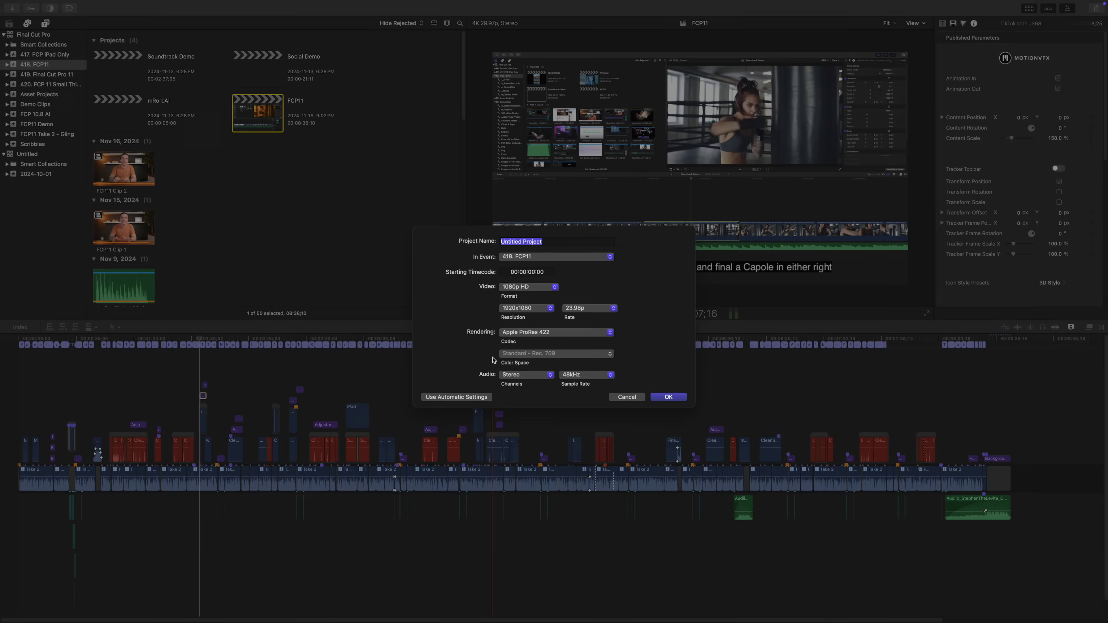
left_click(542, 256)
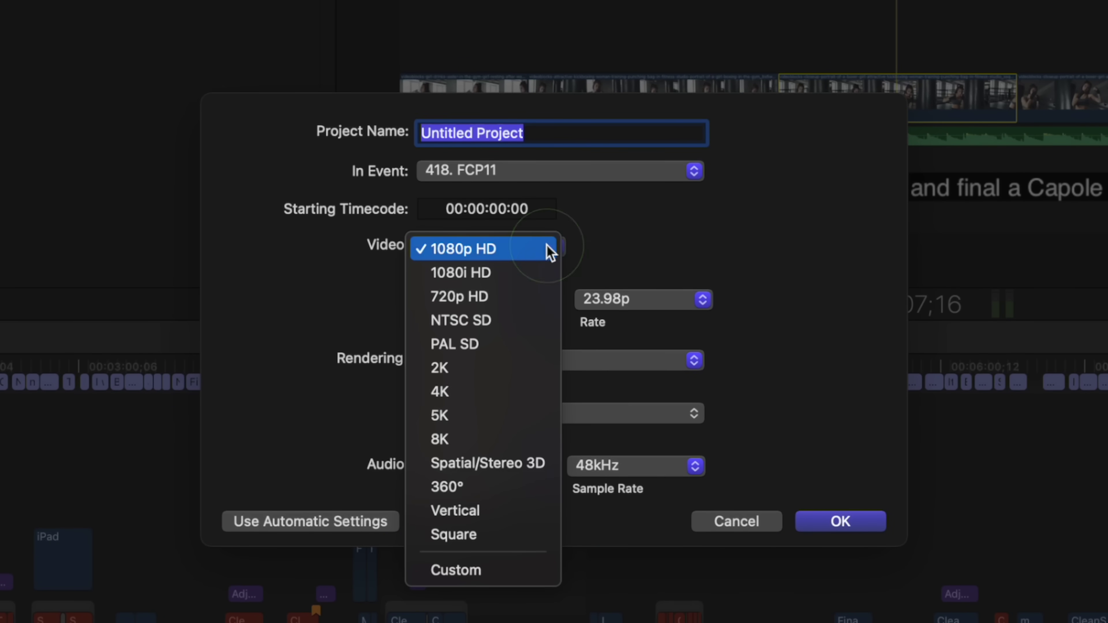
left_click(506, 570)
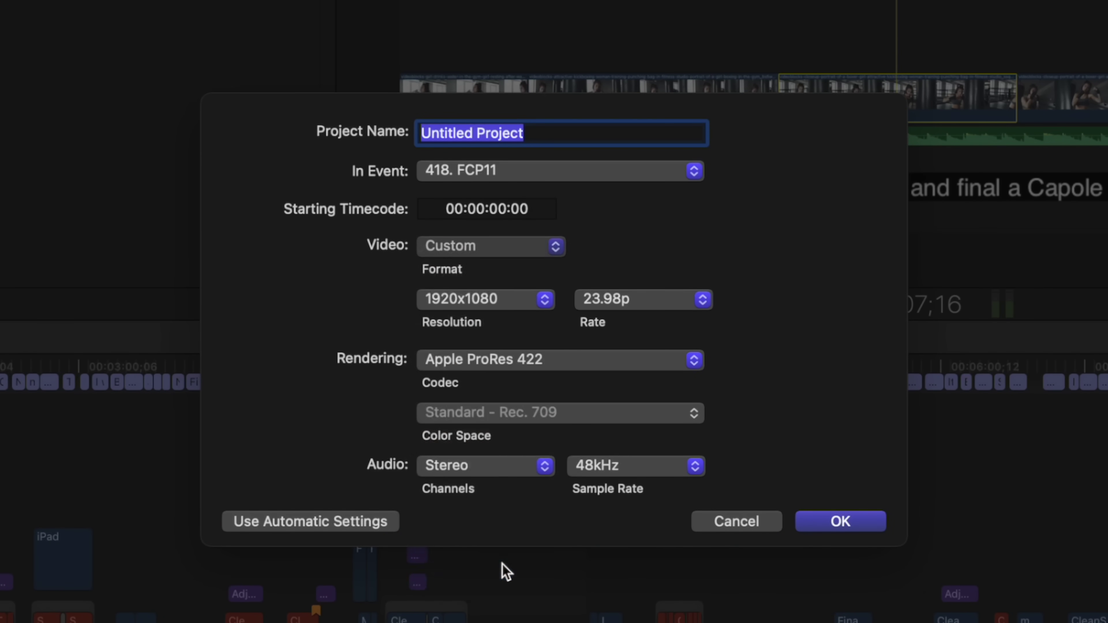
double_click(459, 268)
type("3840")
double_click(523, 273)
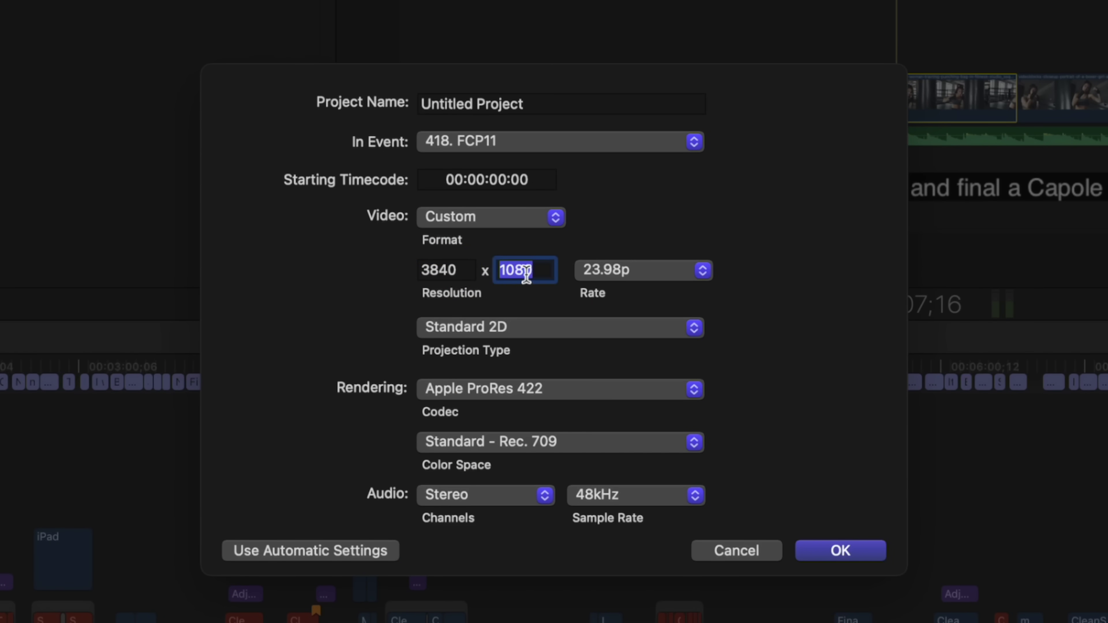
type("2160")
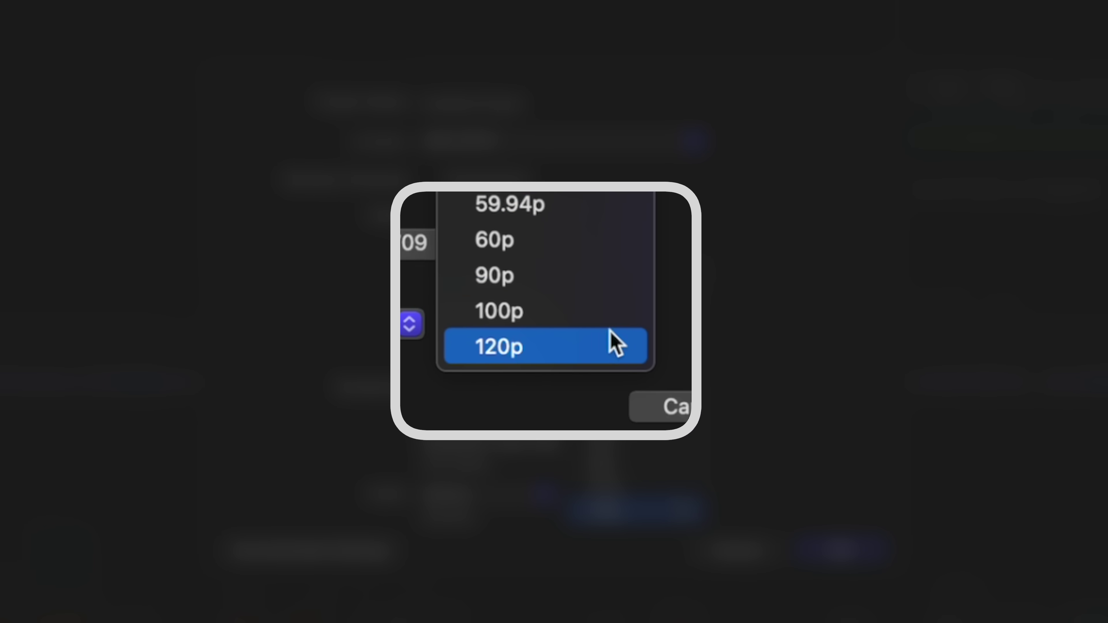
left_click(604, 343)
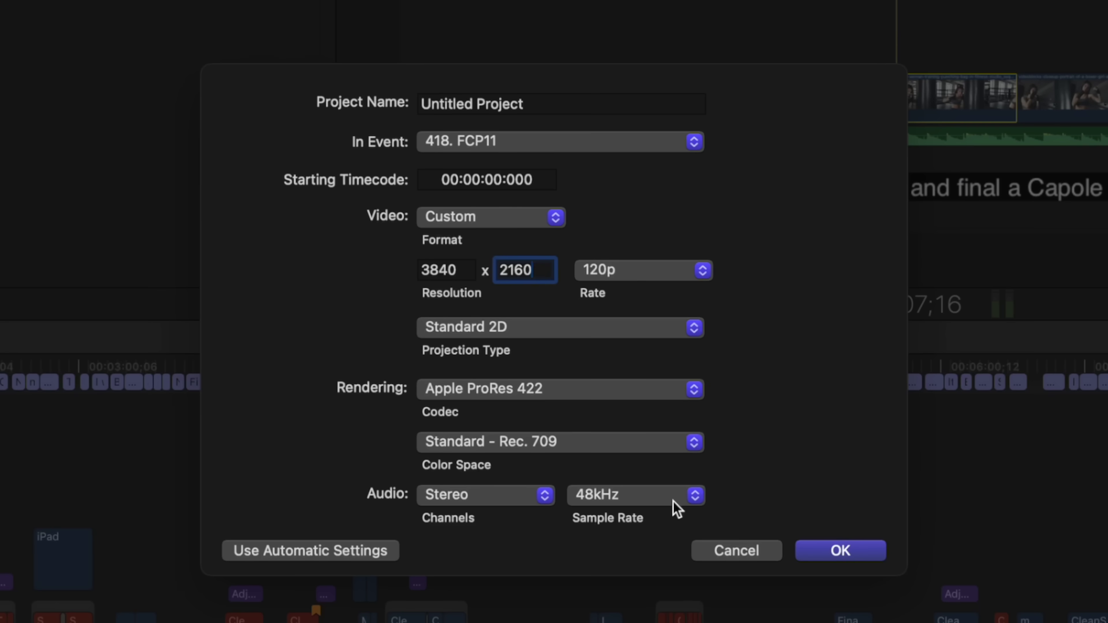
- Switch the project format to 4K and check its available frame rates
left_click(556, 217)
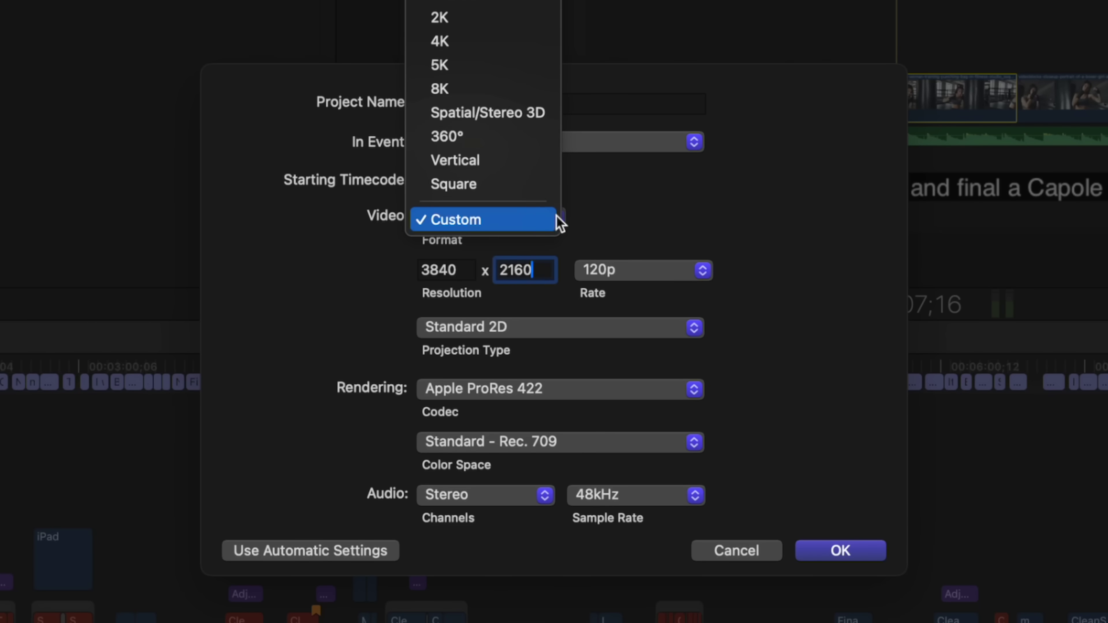
left_click(510, 30)
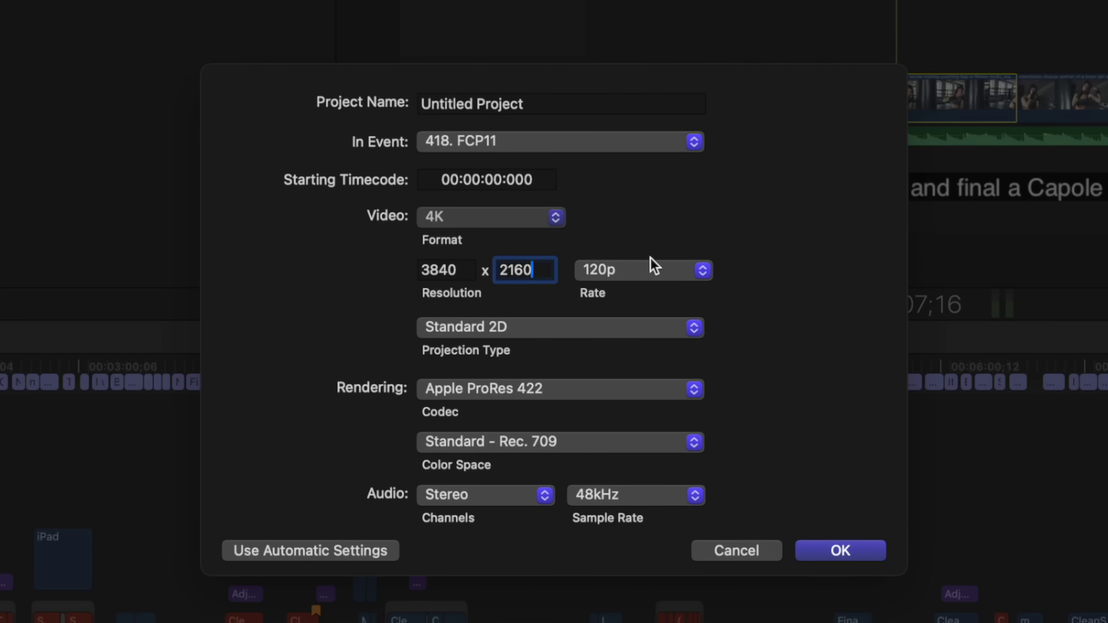
left_click(699, 301)
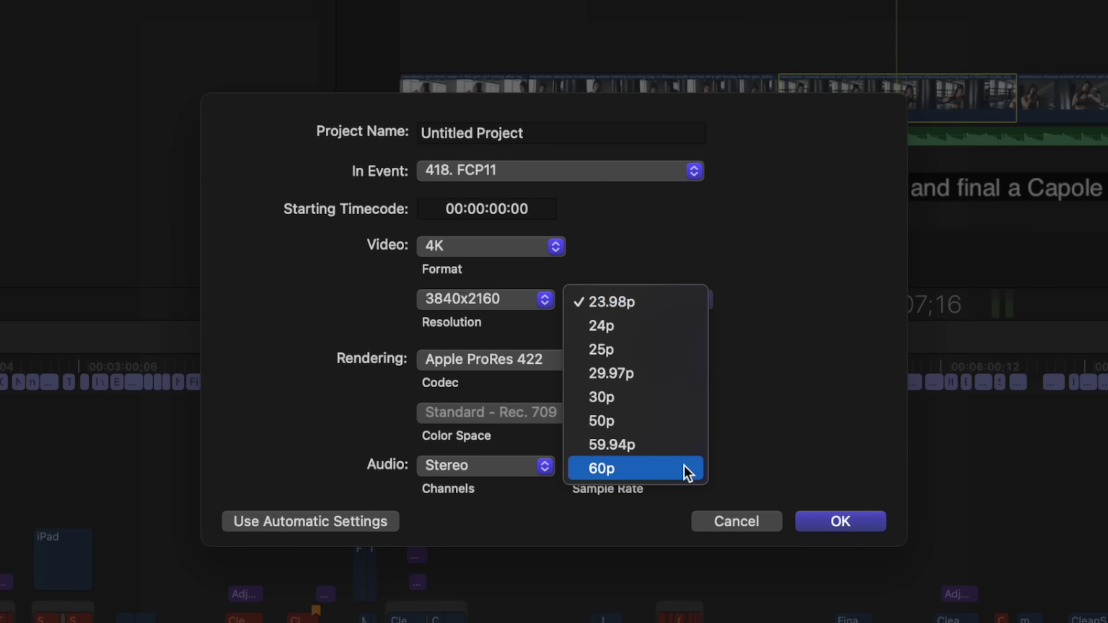